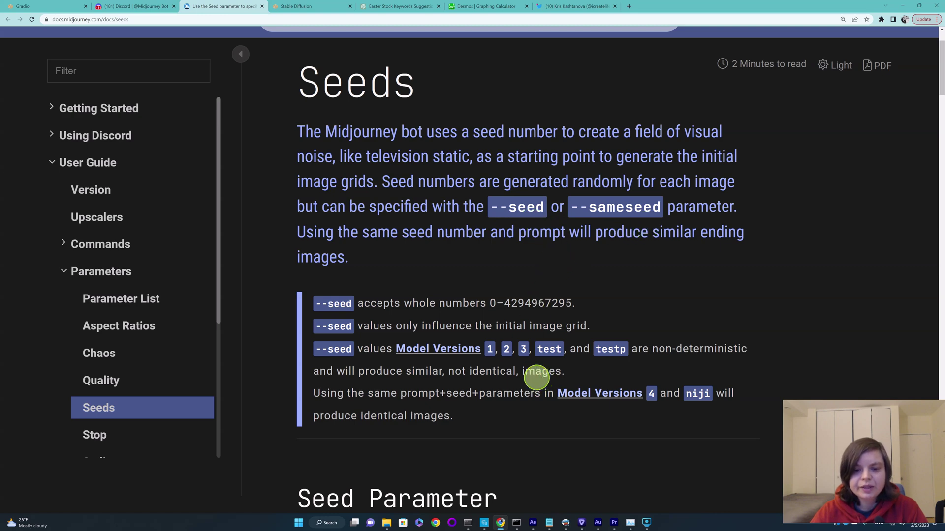
Switch from the Seeds documentation's note on identical images to the Midjourney Bot chat in Discord and display the bot's options with /settings.
{"action": "left_click_drag", "start_coordinate": [362, 417], "coordinate": [447, 419]}
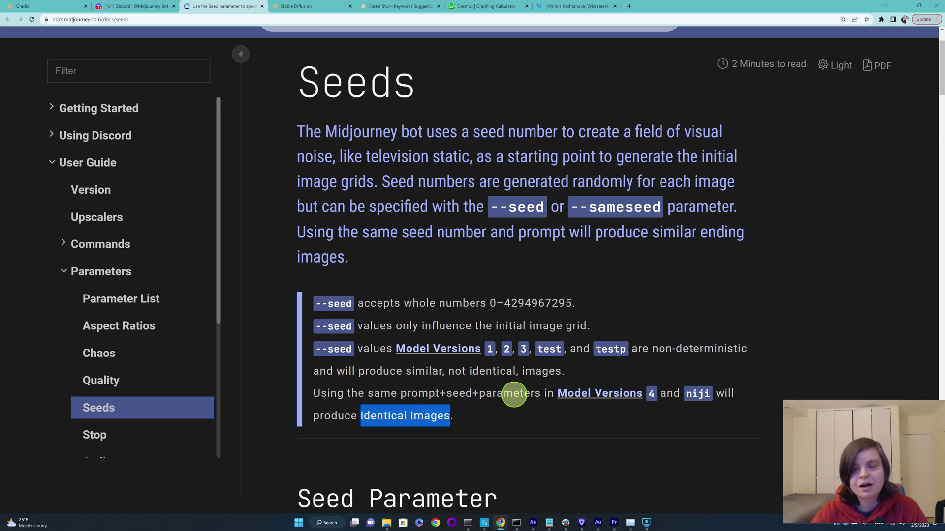
{"action": "left_click", "coordinate": [131, 6]}
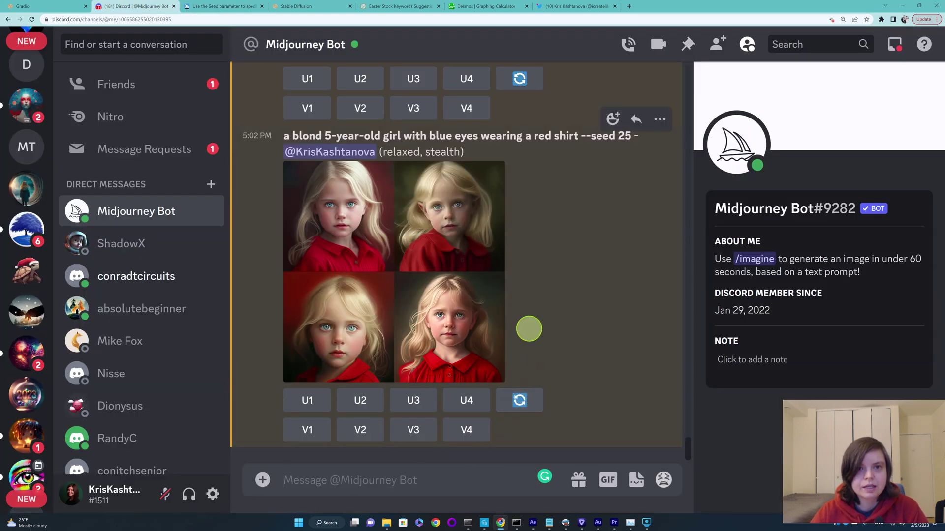
{"action": "type", "text": "/"}
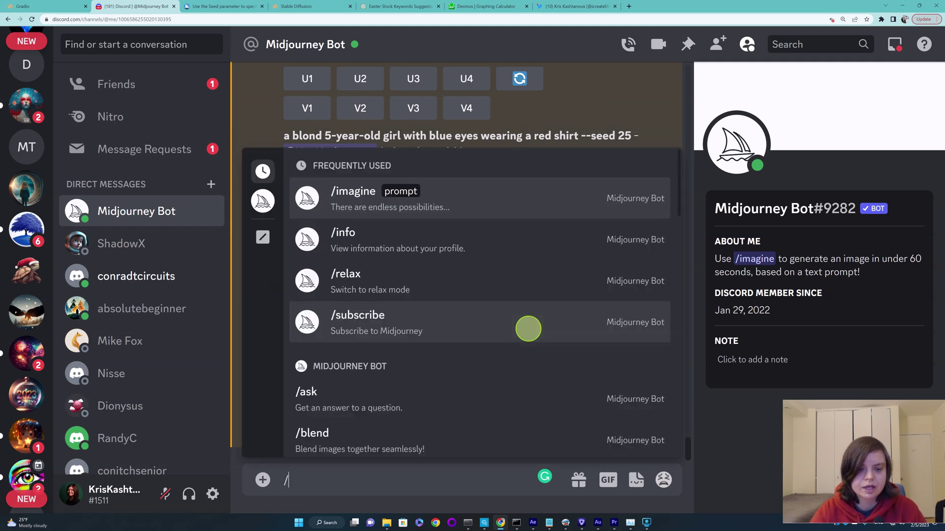
{"action": "type", "text": "sett"}
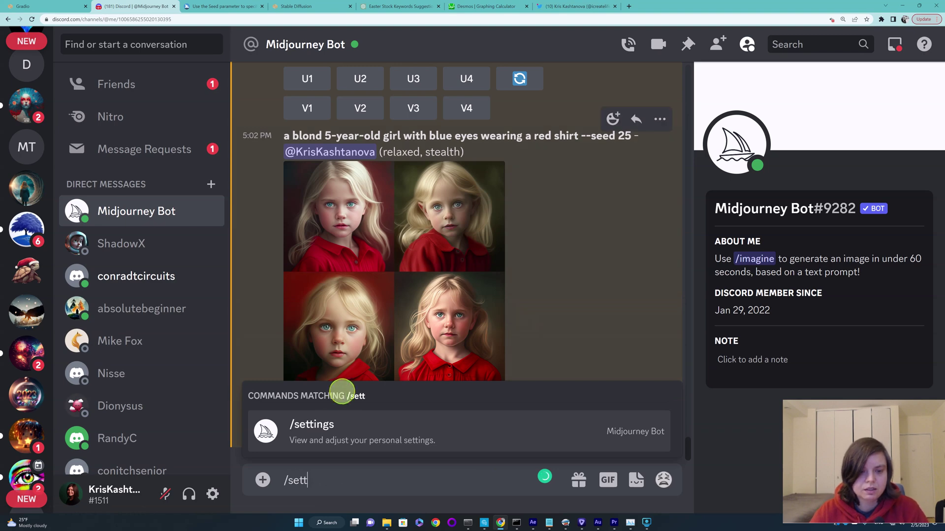
{"action": "left_click", "coordinate": [312, 428]}
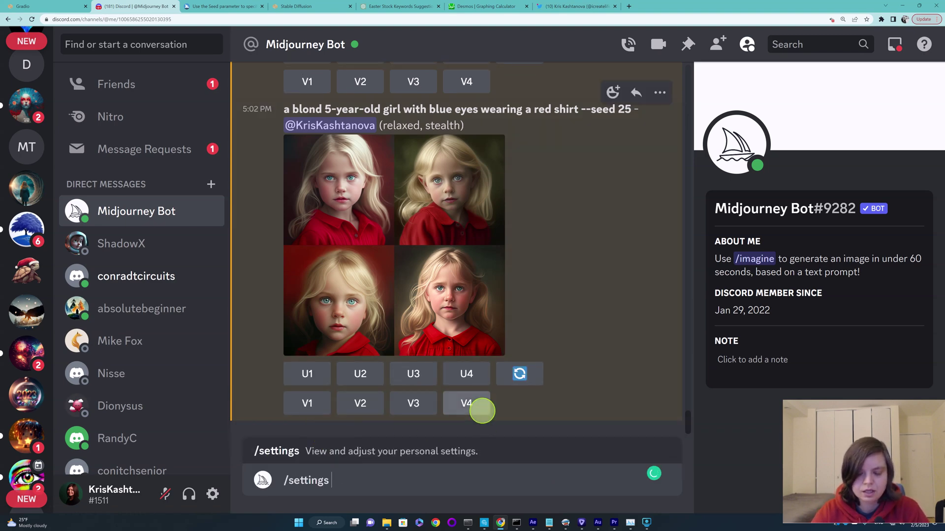
{"action": "key", "text": "Return"}
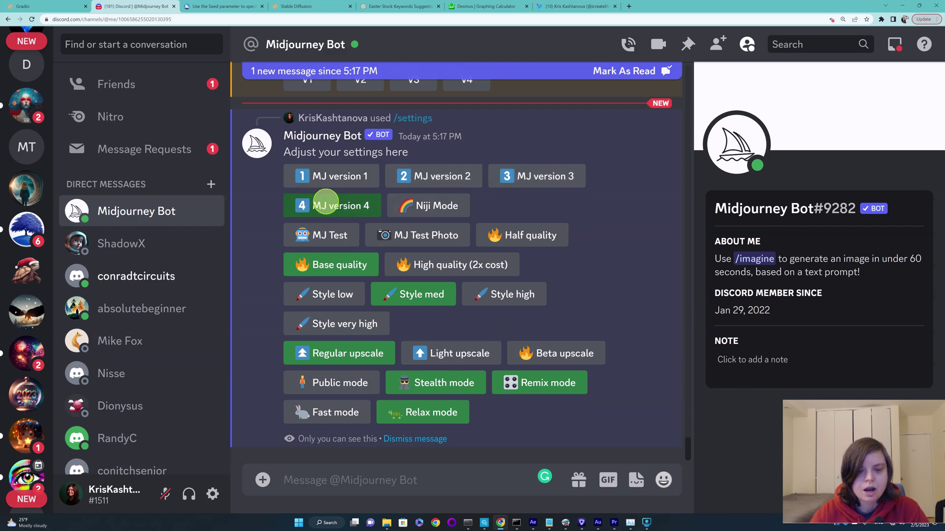
{"action": "left_click", "coordinate": [509, 382]}
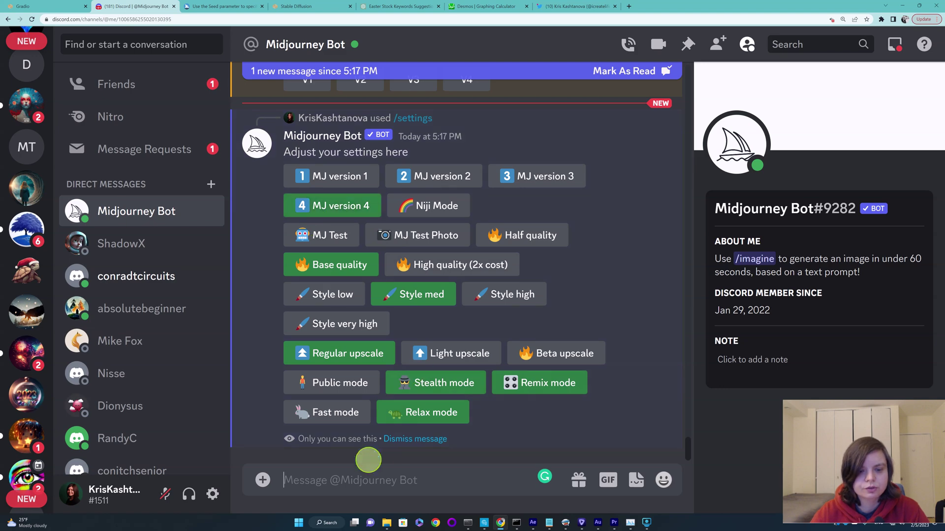
{"action": "left_click", "coordinate": [329, 479]}
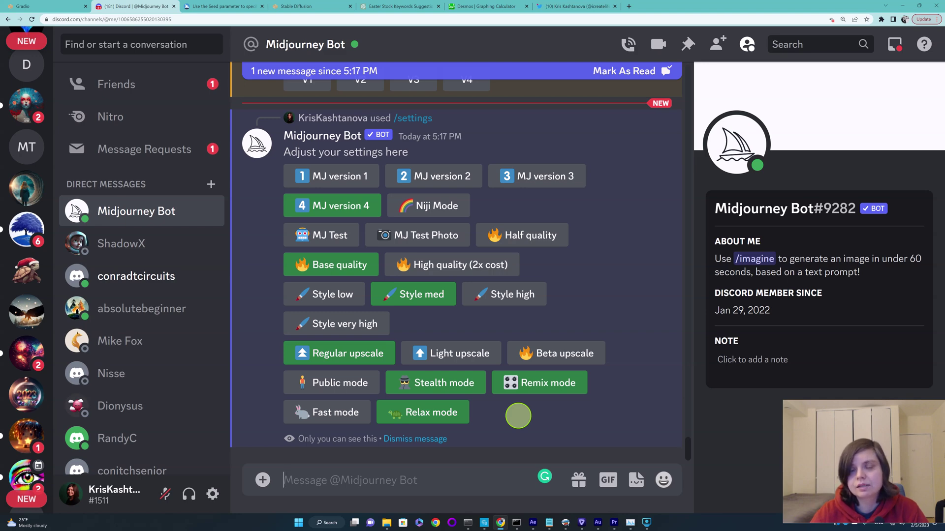
Copy the earlier prompt "a blond 5-year-old girl with blue eyes wearing a red shirt --seed 25" from the chat.
{"action": "scroll", "coordinate": [502, 340], "scroll_direction": "up", "scroll_amount": 4}
{"action": "scroll", "coordinate": [501, 339], "scroll_direction": "up", "scroll_amount": 4}
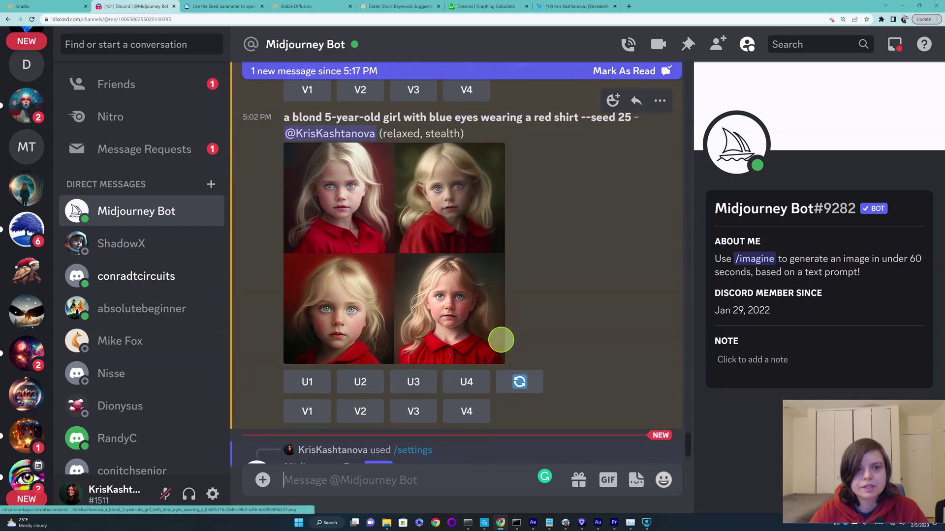
{"action": "left_click_drag", "start_coordinate": [295, 115], "coordinate": [627, 118]}
{"action": "key", "text": "ctrl+c"}
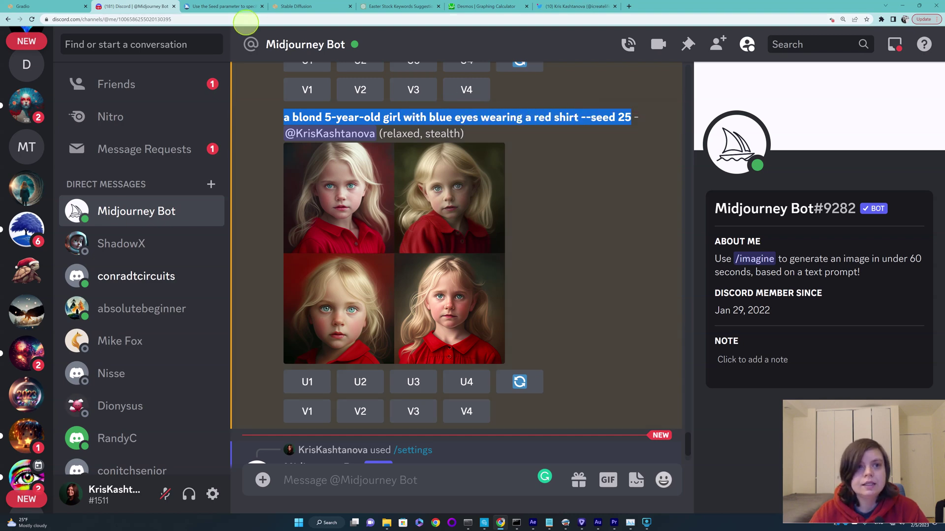
Look up the range of whole numbers that --seed accepts in the Midjourney Seeds documentation and return to the Discord chat.
{"action": "left_click", "coordinate": [236, 6]}
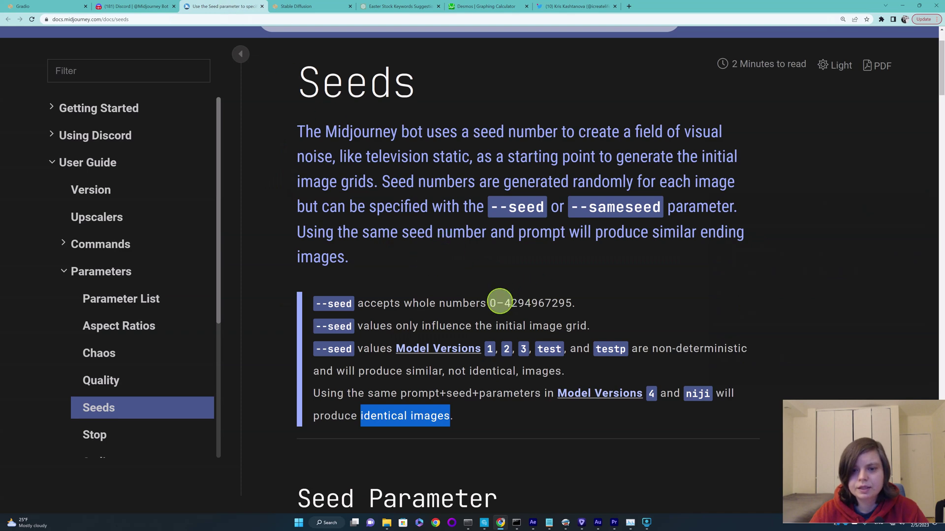
{"action": "left_click_drag", "start_coordinate": [492, 304], "coordinate": [569, 303]}
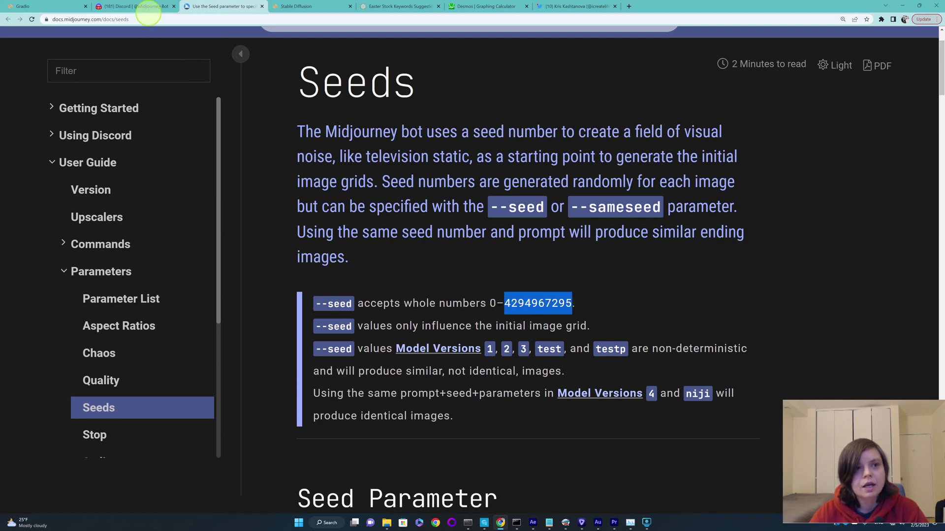
{"action": "left_click", "coordinate": [147, 7]}
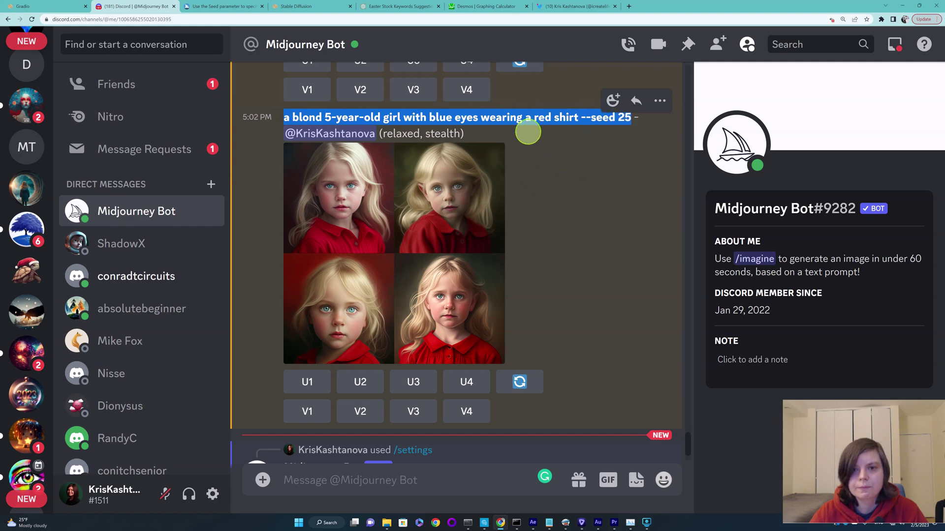
Submit "a blond 5-year-old girl with blue eyes wearing a red shirt --seed 25" to the Midjourney Bot with /imagine.
{"action": "right_click", "coordinate": [537, 125]}
{"action": "left_click", "coordinate": [537, 125]}
{"action": "left_click", "coordinate": [302, 480]}
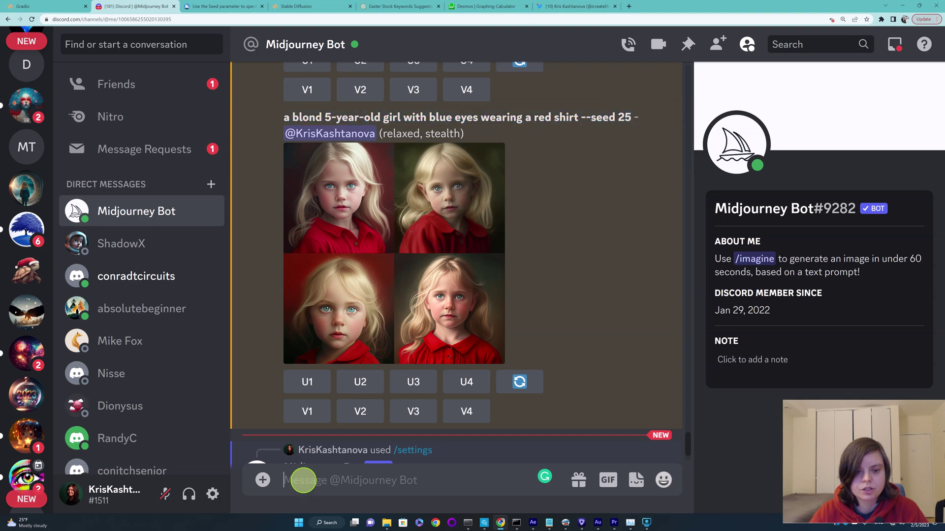
{"action": "type", "text": "/"}
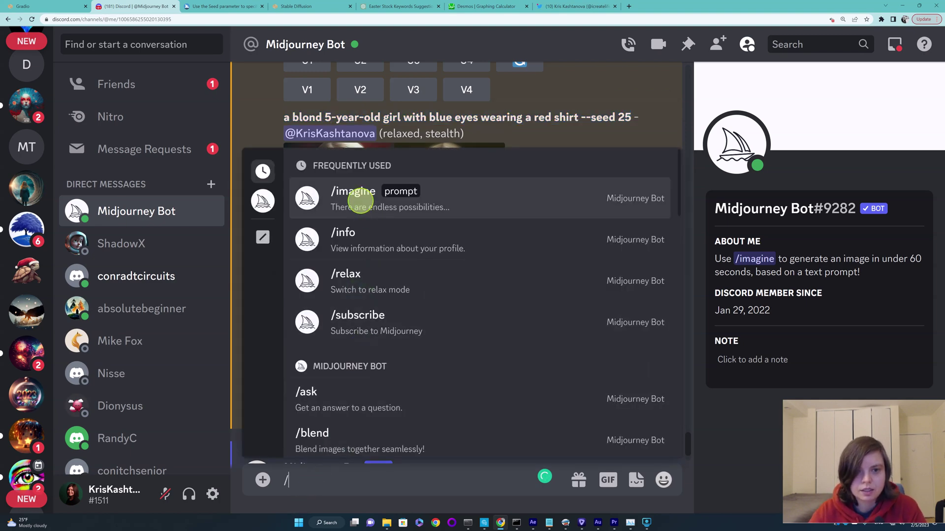
{"action": "left_click", "coordinate": [360, 198]}
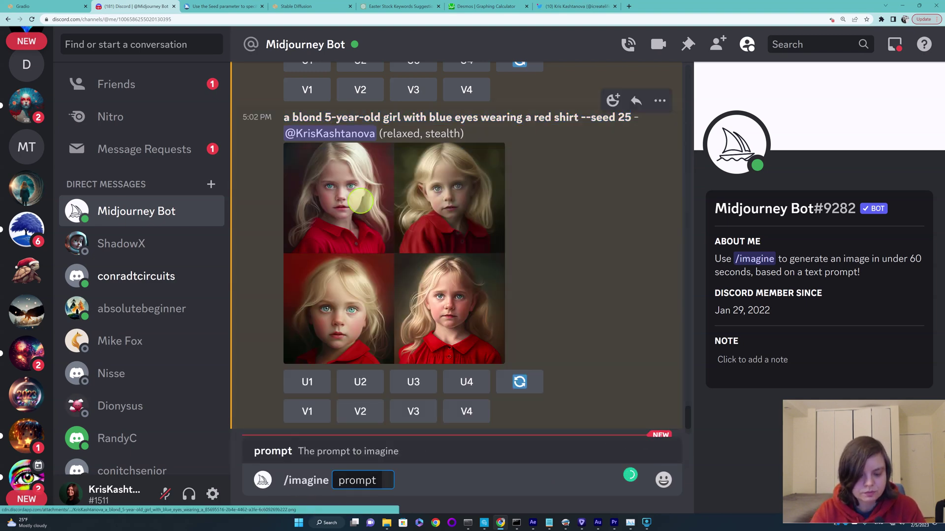
{"action": "key", "text": "ctrl+v"}
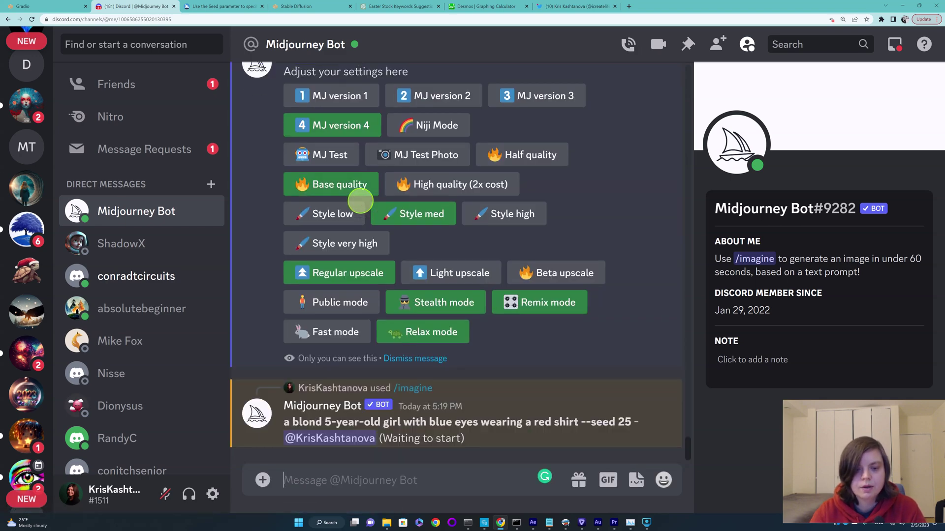
Switch Midjourney to fast mode with the /fast command.
{"action": "type", "text": "/fas"}
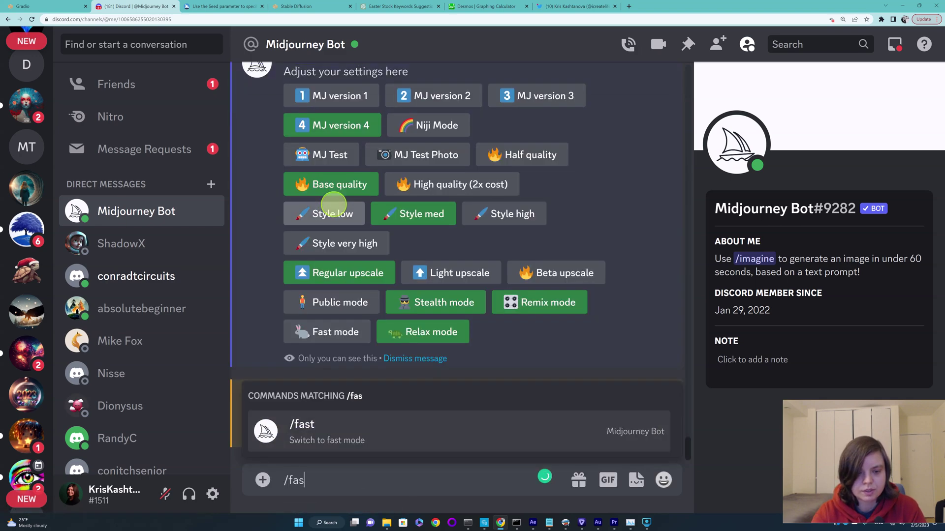
{"action": "type", "text": "t"}
{"action": "left_click", "coordinate": [315, 424]}
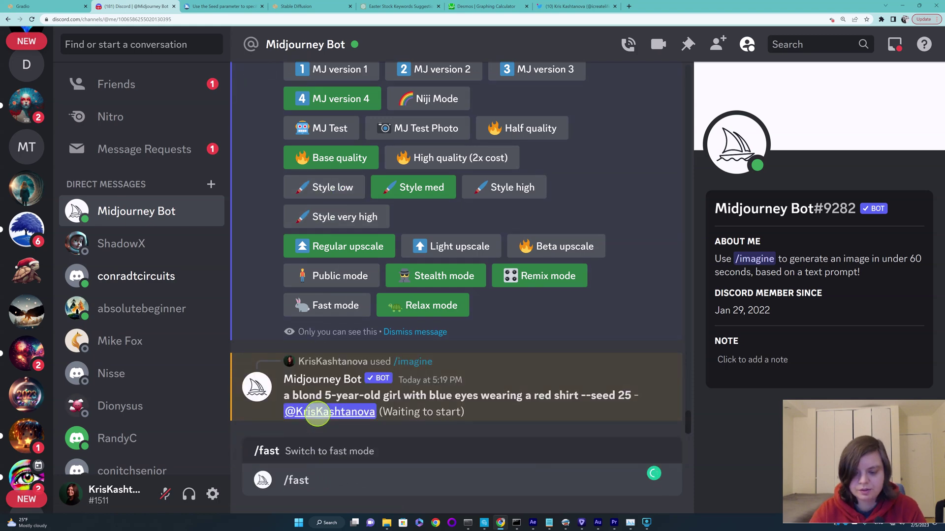
{"action": "key", "text": "Return"}
Copy the pending prompt, including --seed 25, and submit it once more with /imagine as a fast job.
{"action": "left_click_drag", "start_coordinate": [285, 308], "coordinate": [615, 305]}
{"action": "key", "text": "ctrl+c"}
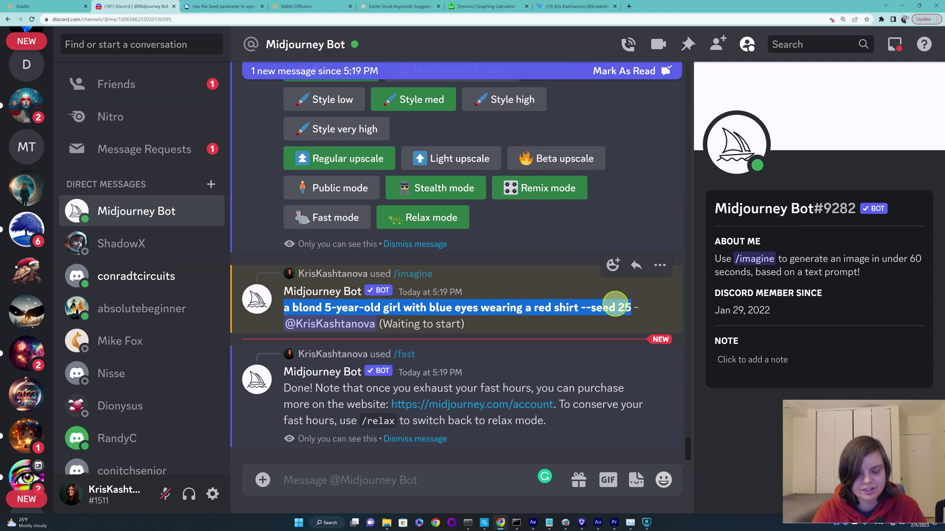
{"action": "left_click", "coordinate": [350, 481]}
{"action": "type", "text": "/"}
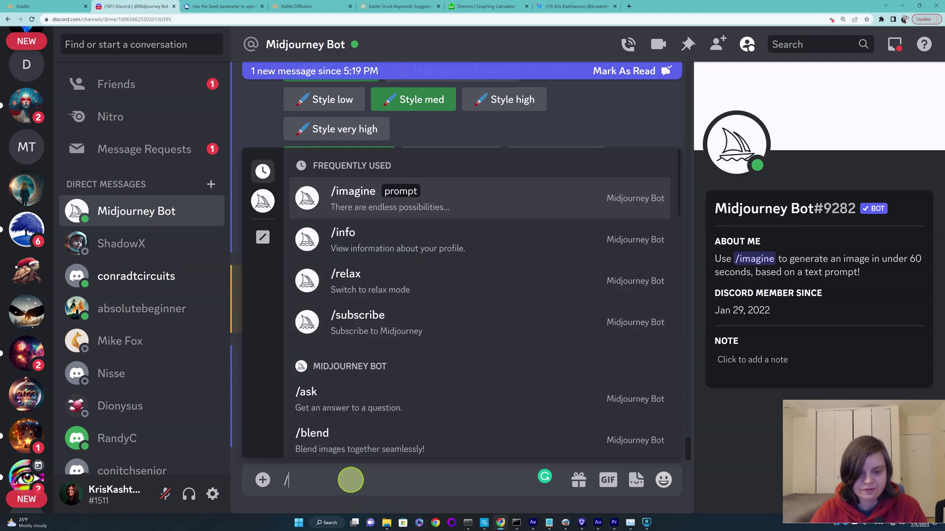
{"action": "left_click", "coordinate": [364, 208]}
{"action": "key", "text": "ctrl+v"}
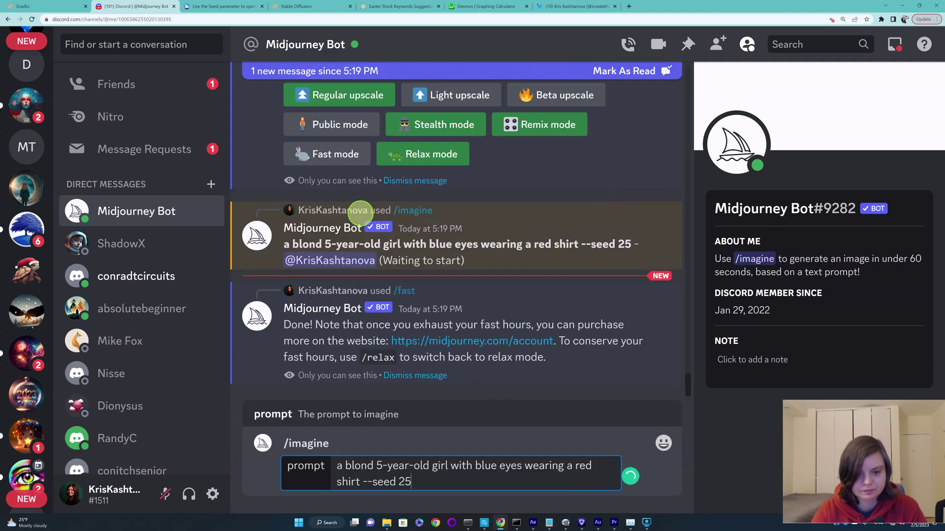
{"action": "key", "text": "Return"}
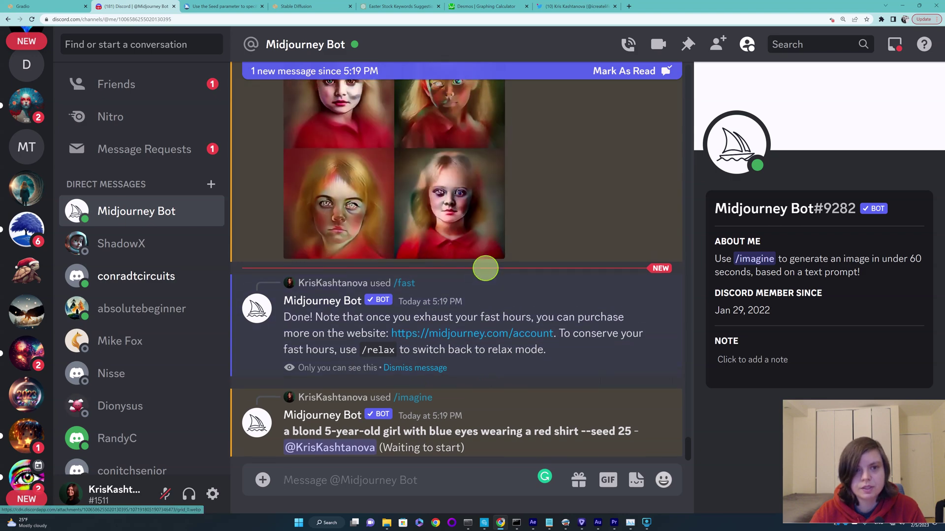
Compare the earlier image grid for the blond girl prompt with the new relaxed and fast grids generated from the same seed.
{"action": "scroll", "coordinate": [521, 279], "scroll_direction": "up", "scroll_amount": 5}
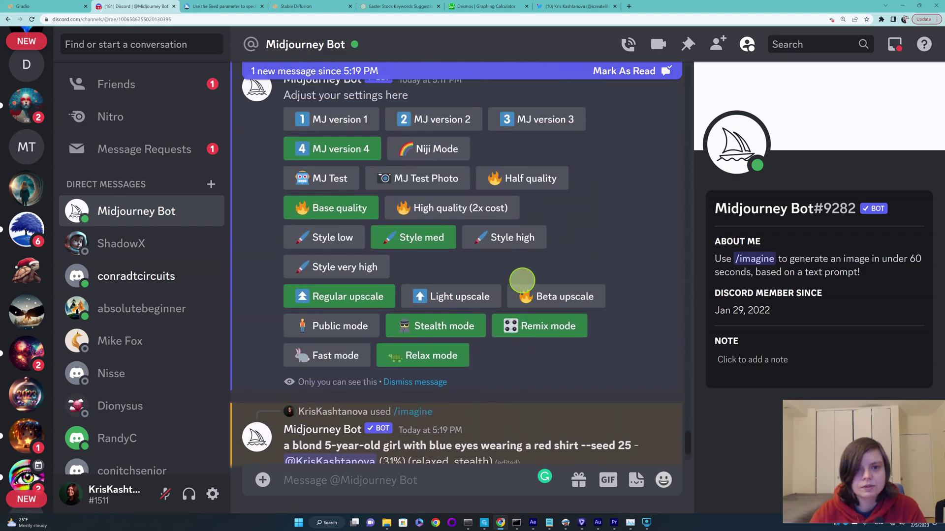
{"action": "scroll", "coordinate": [522, 280], "scroll_direction": "up", "scroll_amount": 5}
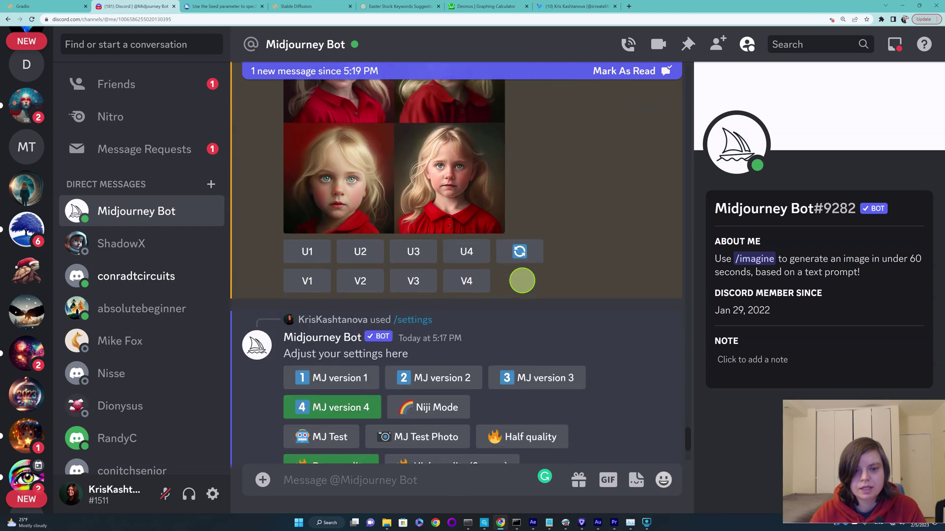
{"action": "scroll", "coordinate": [522, 281], "scroll_direction": "down", "scroll_amount": 10}
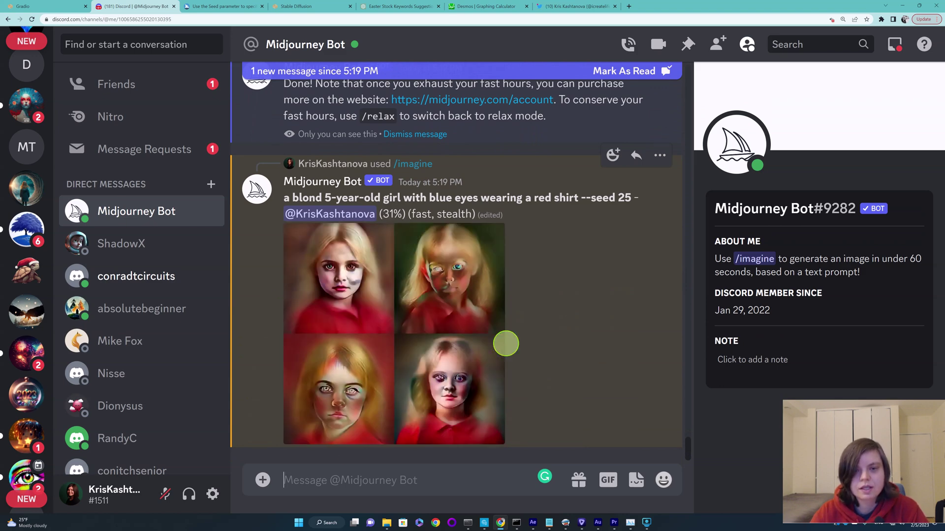
{"action": "scroll", "coordinate": [497, 340], "scroll_direction": "up", "scroll_amount": 10}
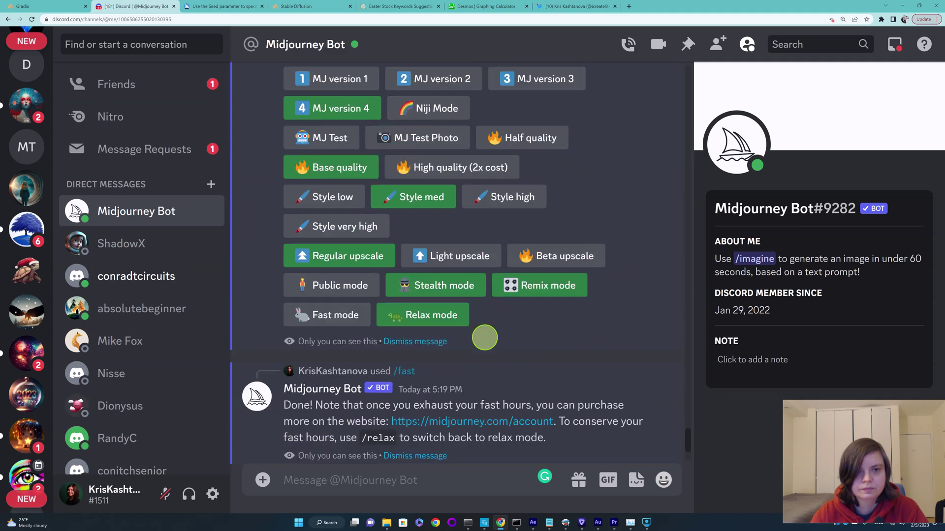
{"action": "scroll", "coordinate": [484, 338], "scroll_direction": "up", "scroll_amount": 6}
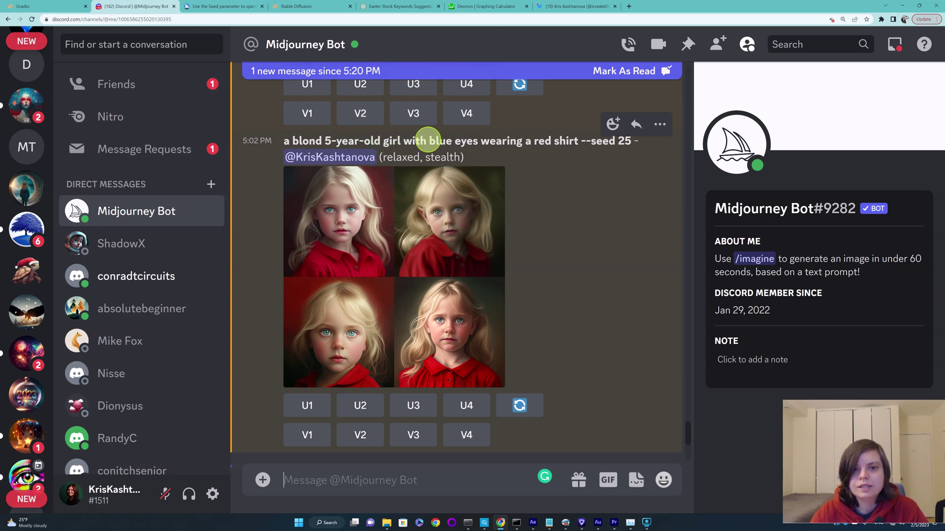
{"action": "left_click_drag", "start_coordinate": [431, 139], "coordinate": [471, 142]}
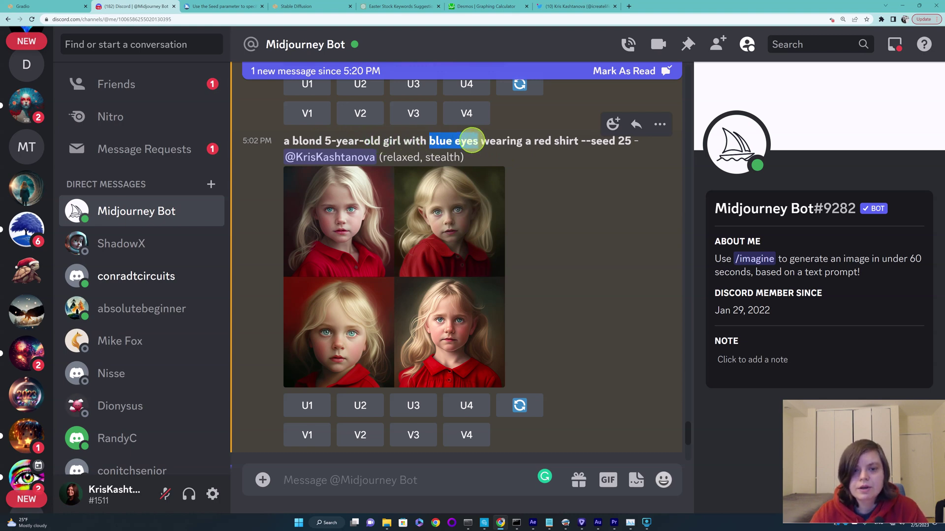
{"action": "scroll", "coordinate": [471, 140], "scroll_direction": "down", "scroll_amount": 10}
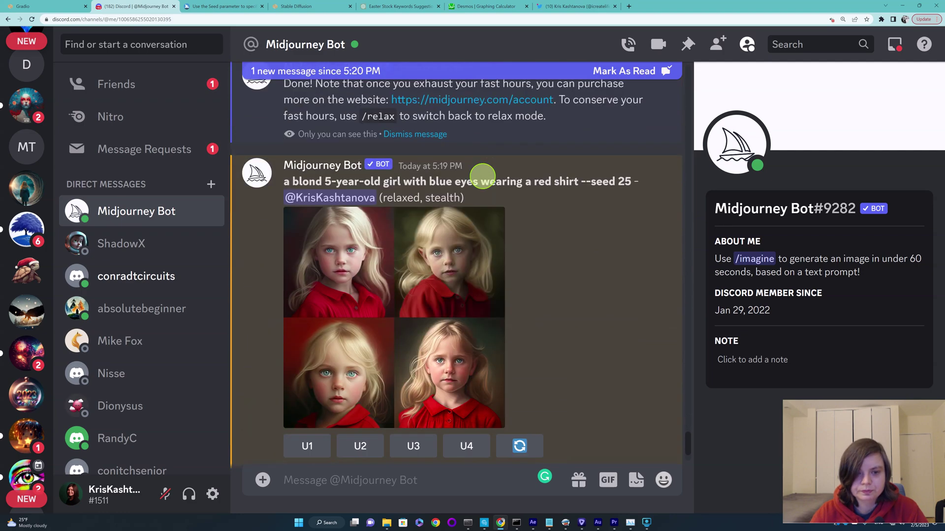
{"action": "scroll", "coordinate": [374, 234], "scroll_direction": "down", "scroll_amount": 4}
{"action": "scroll", "coordinate": [387, 236], "scroll_direction": "up", "scroll_amount": 2}
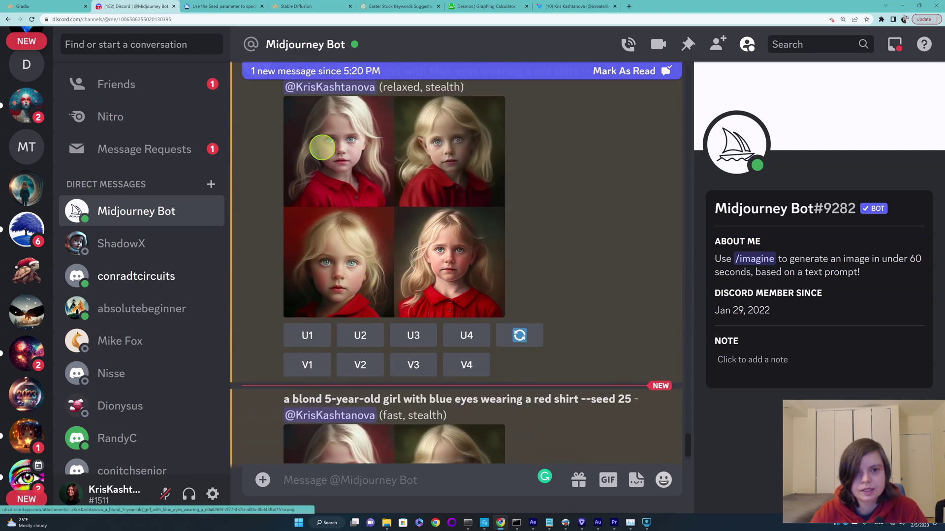
{"action": "scroll", "coordinate": [489, 264], "scroll_direction": "down", "scroll_amount": 5}
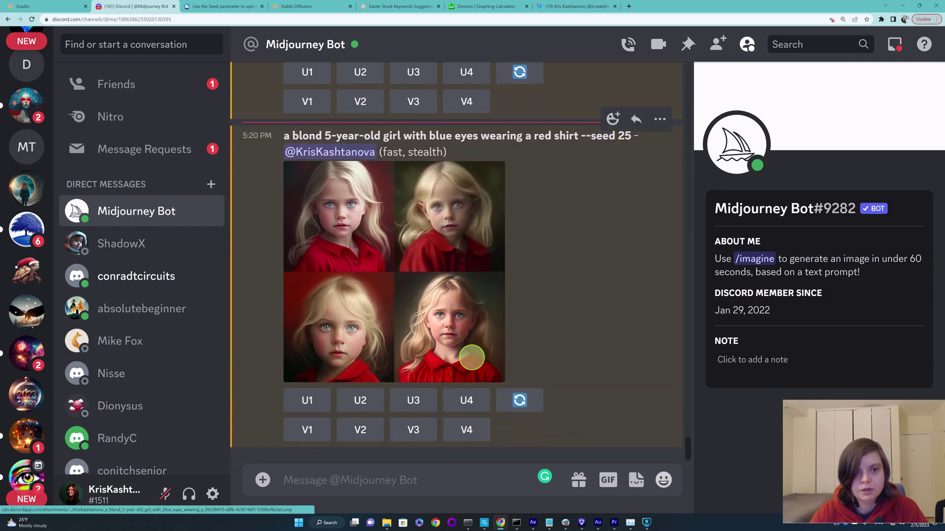
Copy the blond girl prompt, insert "smiling" before "blond", and submit it with /imagine, keeping --seed 25.
{"action": "left_click_drag", "start_coordinate": [284, 136], "coordinate": [619, 136]}
{"action": "key", "text": "ctrl+c"}
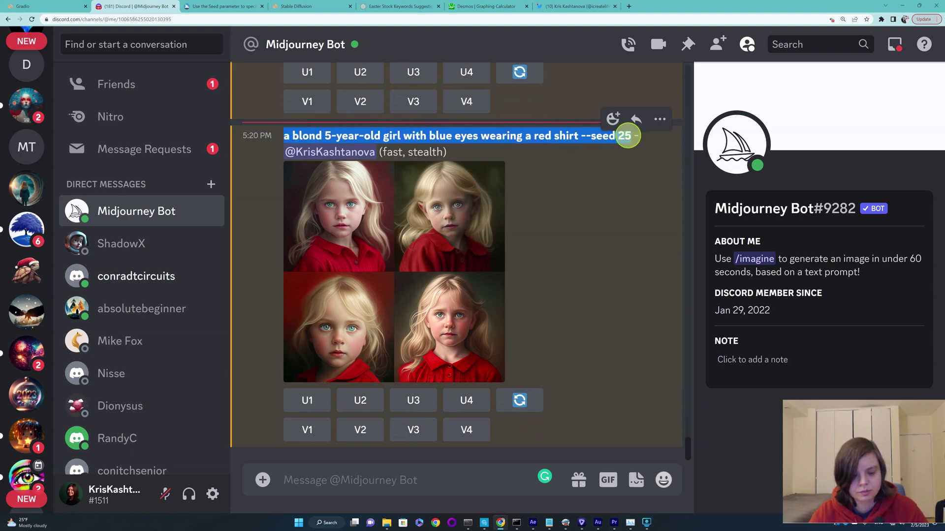
{"action": "left_click", "coordinate": [352, 480]}
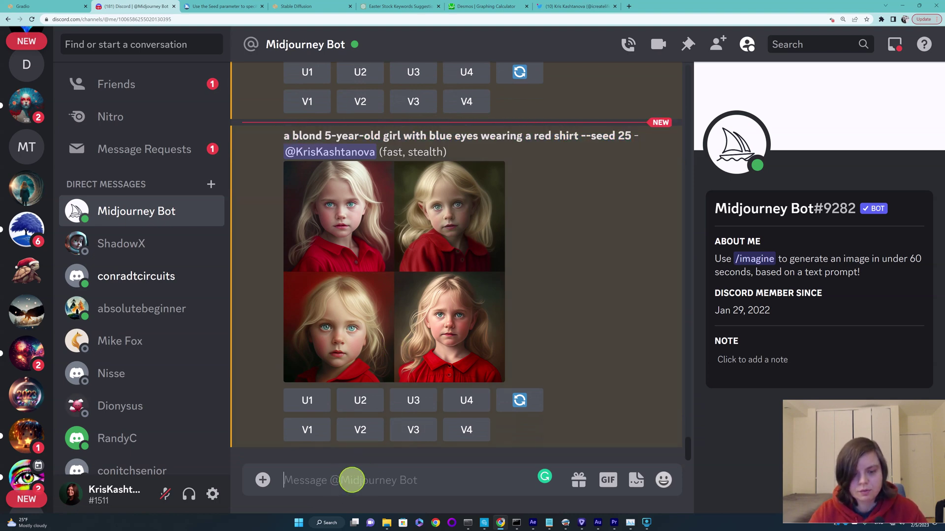
{"action": "type", "text": "/"}
{"action": "left_click", "coordinate": [366, 207]}
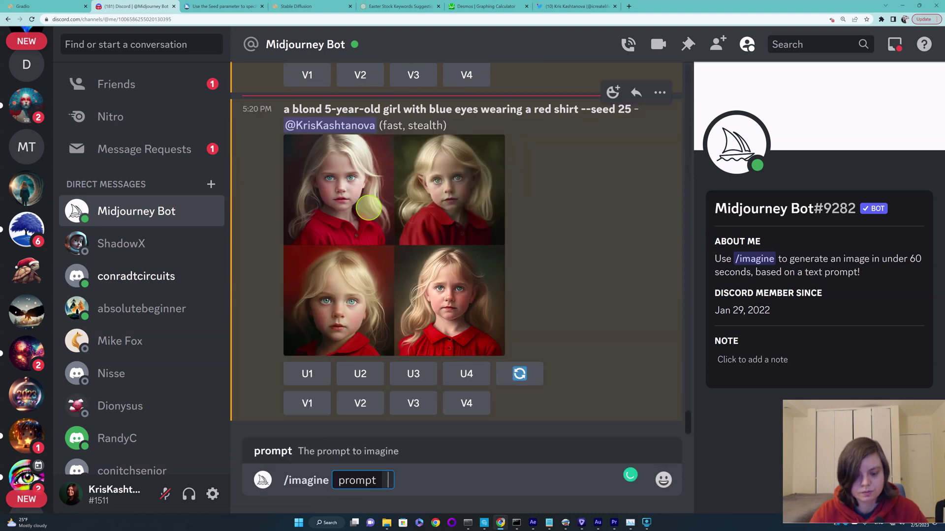
{"action": "key", "text": "ctrl+v"}
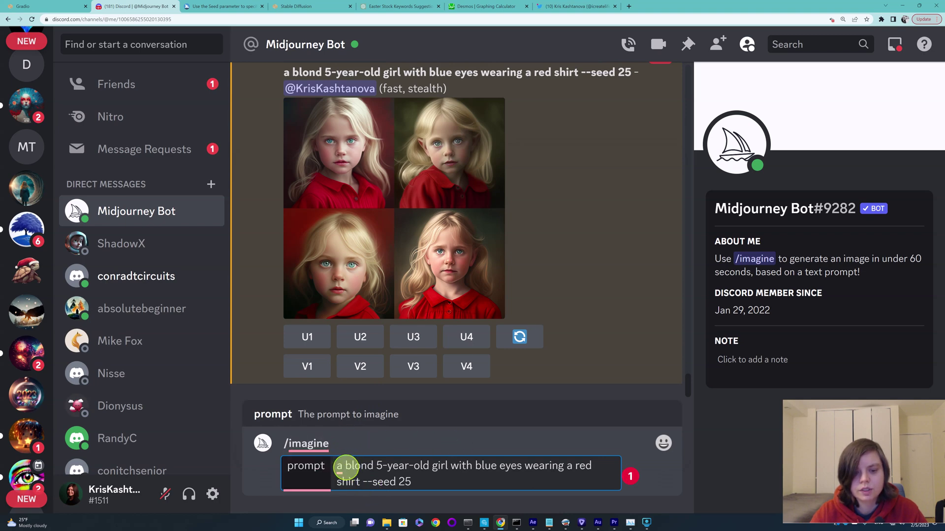
{"action": "left_click", "coordinate": [346, 468]}
{"action": "type", "text": "smiling"}
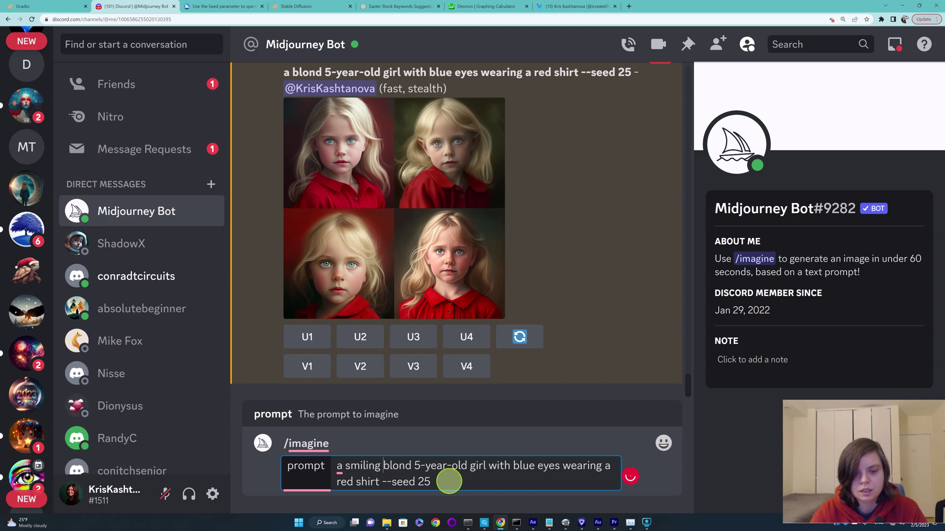
{"action": "key", "text": "Return"}
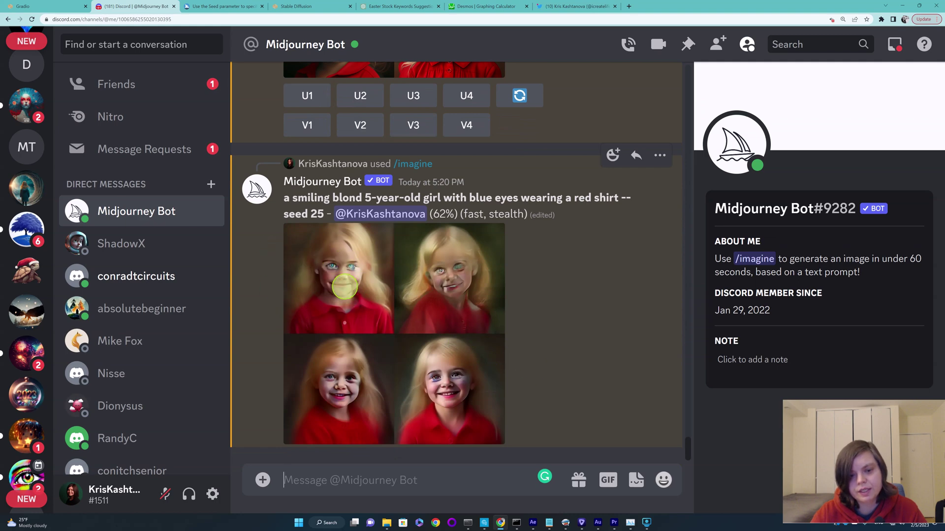
Compare the smiling girl grid with the original blond girl grid generated from the same seed.
{"action": "scroll", "coordinate": [409, 198], "scroll_direction": "up", "scroll_amount": 3}
{"action": "scroll", "coordinate": [408, 198], "scroll_direction": "up", "scroll_amount": 1}
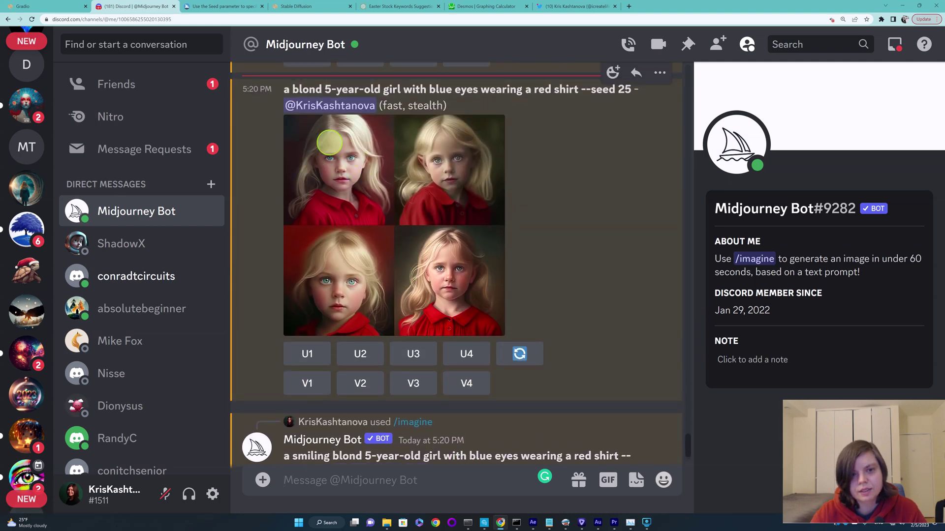
{"action": "scroll", "coordinate": [469, 365], "scroll_direction": "down", "scroll_amount": 4}
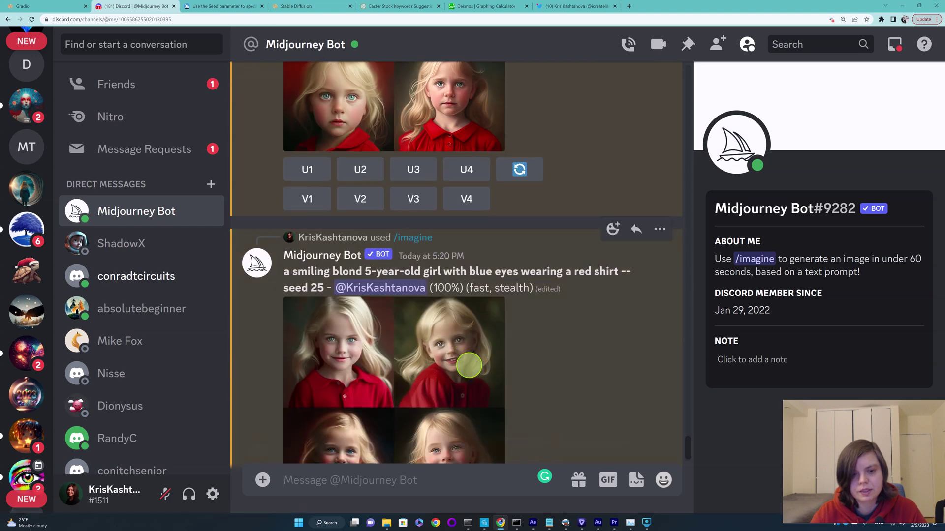
{"action": "scroll", "coordinate": [468, 365], "scroll_direction": "up", "scroll_amount": 3}
{"action": "scroll", "coordinate": [469, 364], "scroll_direction": "up", "scroll_amount": 1}
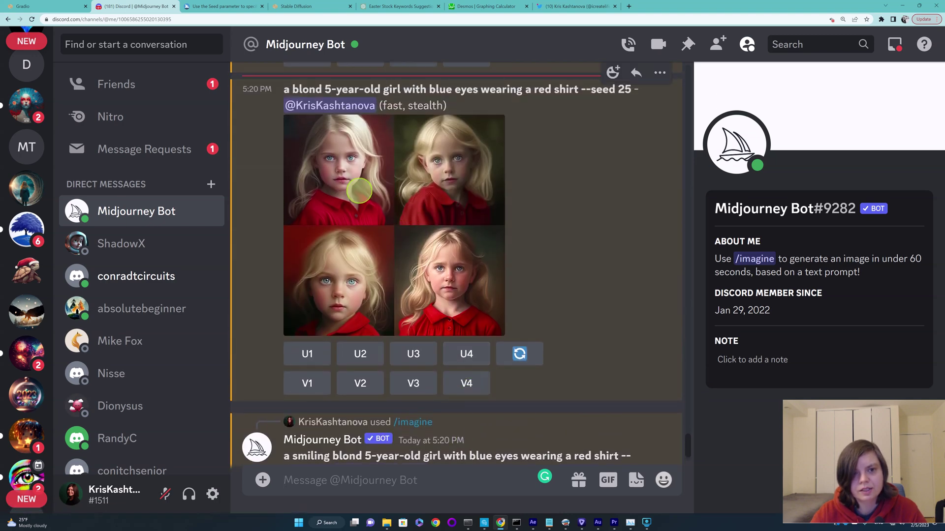
{"action": "scroll", "coordinate": [460, 317], "scroll_direction": "down", "scroll_amount": 1}
{"action": "scroll", "coordinate": [476, 396], "scroll_direction": "down", "scroll_amount": 1}
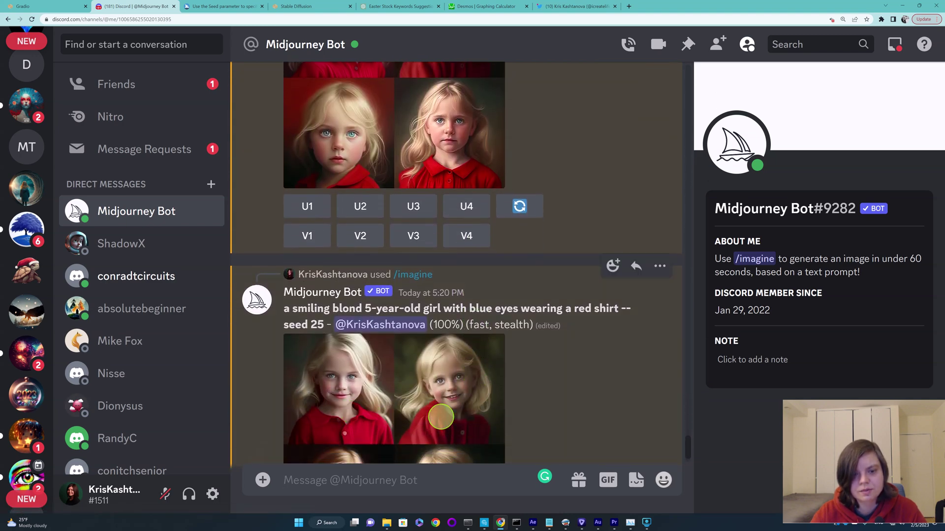
{"action": "scroll", "coordinate": [458, 418], "scroll_direction": "down", "scroll_amount": 2}
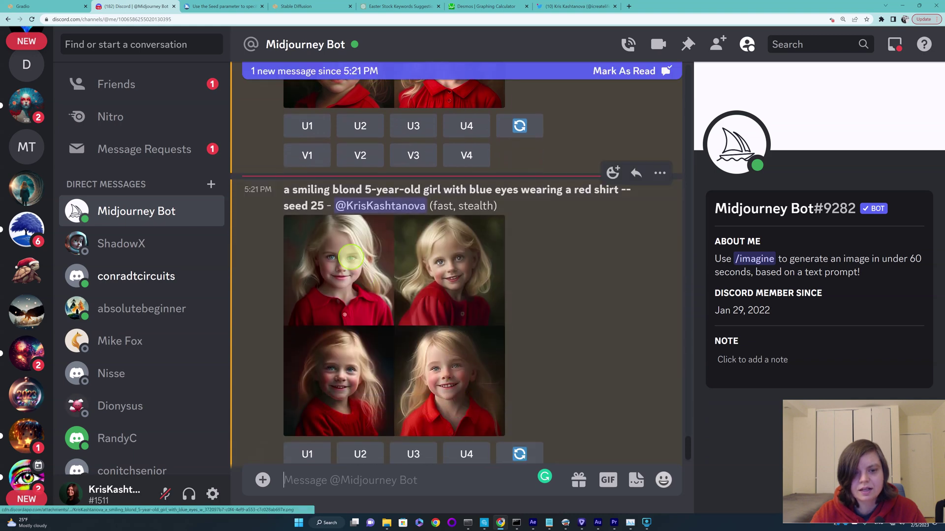
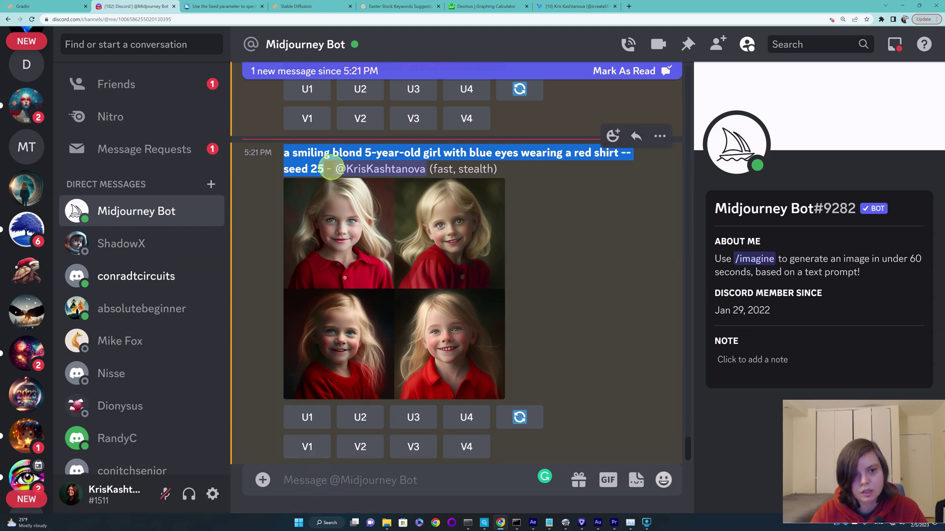
Reuse the smiling girl prompt in /imagine, replace "smiling" with "laughing", and submit it with --seed 25.
{"action": "left_click", "coordinate": [343, 476]}
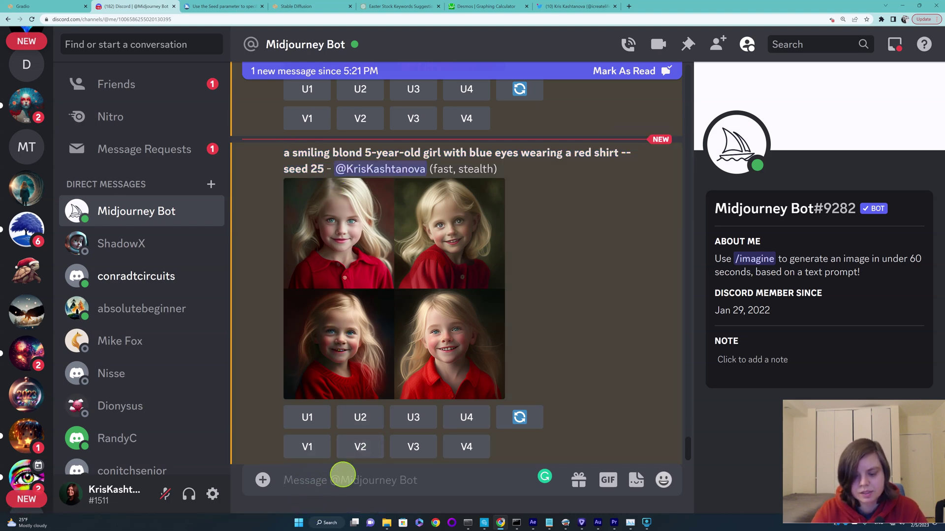
{"action": "type", "text": "/"}
{"action": "left_click", "coordinate": [371, 195]}
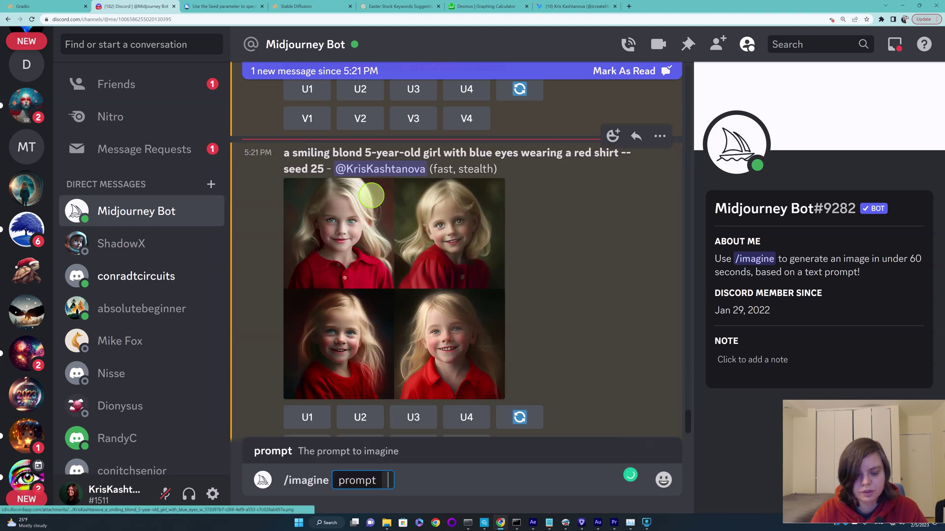
{"action": "type", "text": "a smiling blond 5-year-old girl with blue eyes wearing a red shirt --seed 25"}
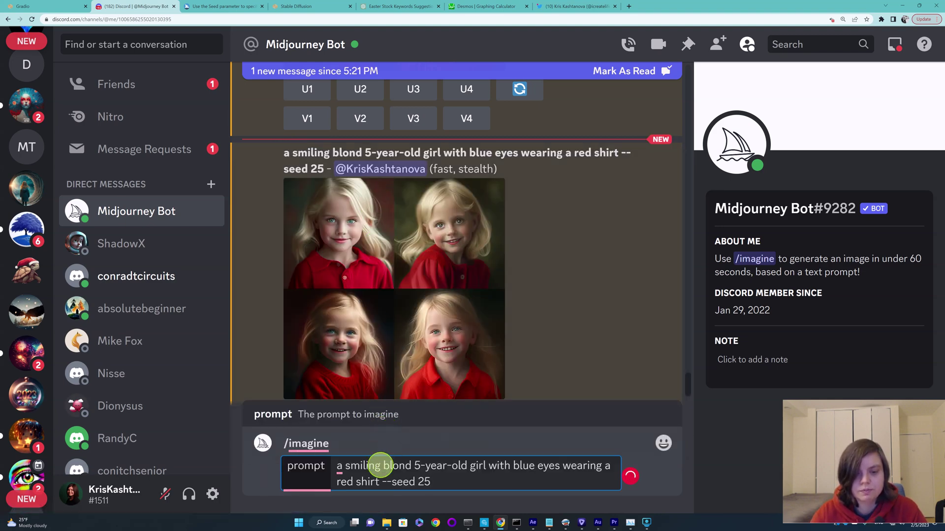
{"action": "key", "text": "BackSpace"}
{"action": "key", "text": "BackSpace"}
{"action": "key", "text": "BackSpace"}
{"action": "key", "text": "BackSpace"}
{"action": "key", "text": "BackSpace"}
{"action": "key", "text": "BackSpace"}
{"action": "key", "text": "BackSpace"}
{"action": "key", "text": "BackSpace"}
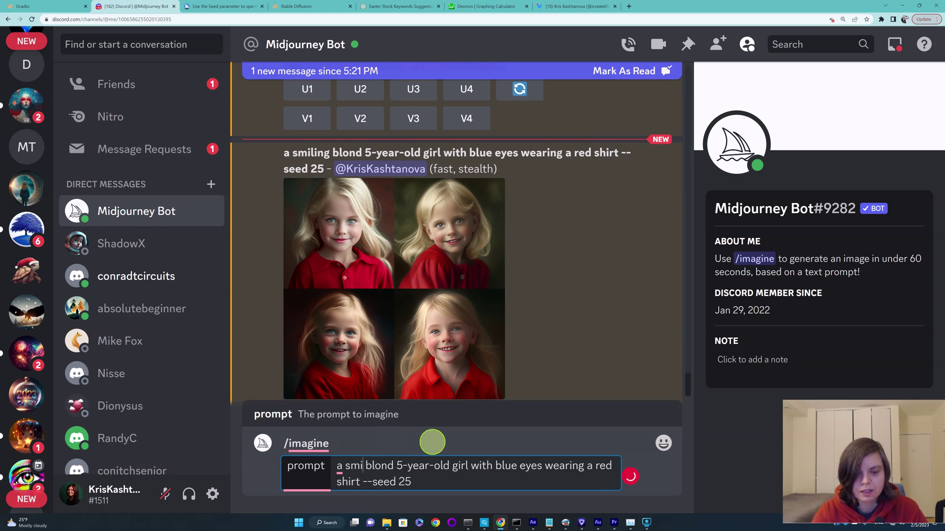
{"action": "type", "text": "laughing"}
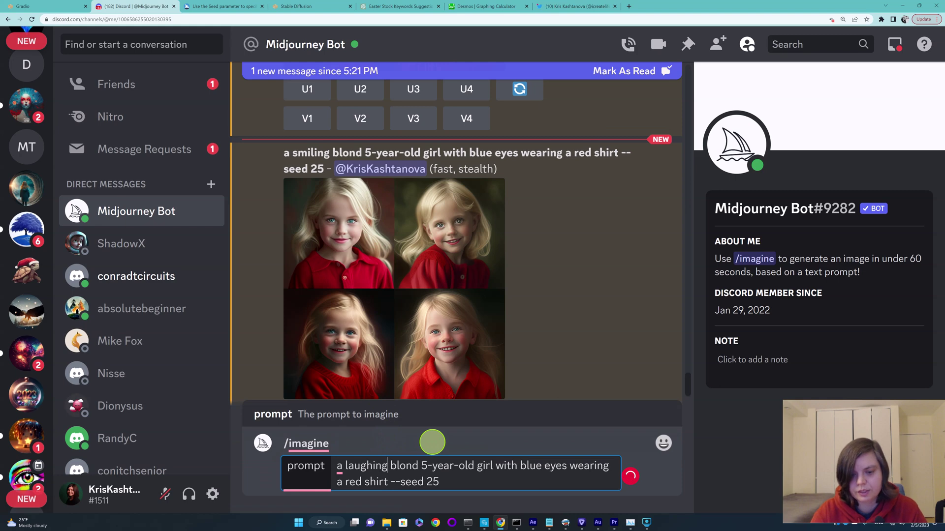
{"action": "key", "text": "Return"}
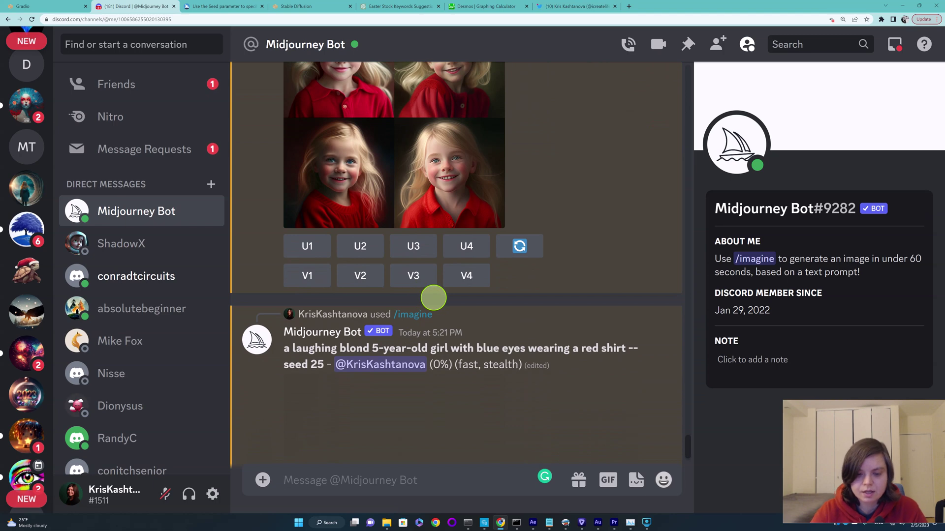
Submit "a laughing blond 5-year-old girl with blue eyes wearing a red shirt --seed 25" a second time with /imagine.
{"action": "type", "text": "/"}
{"action": "left_click", "coordinate": [364, 200]}
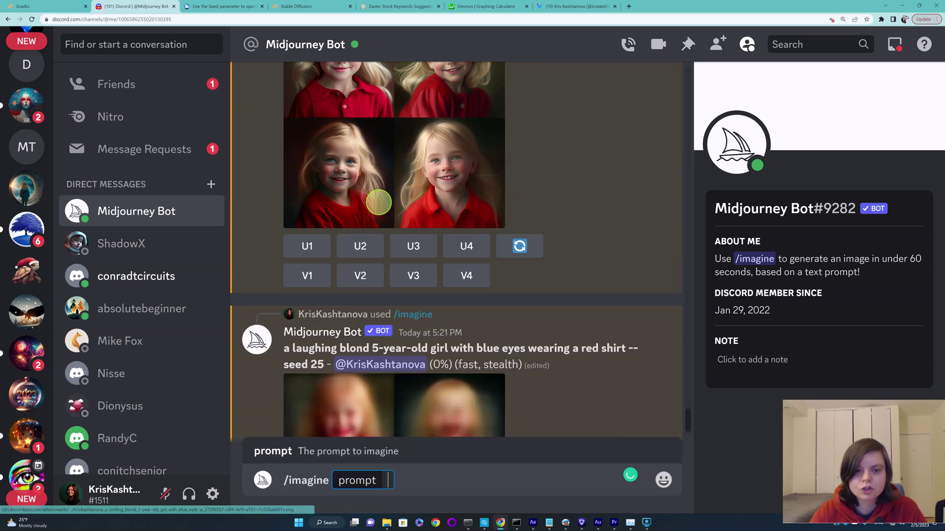
{"action": "type", "text": "a smiling blond 5-year-old girl with blue eyes wearing a red shirt --seed 25"}
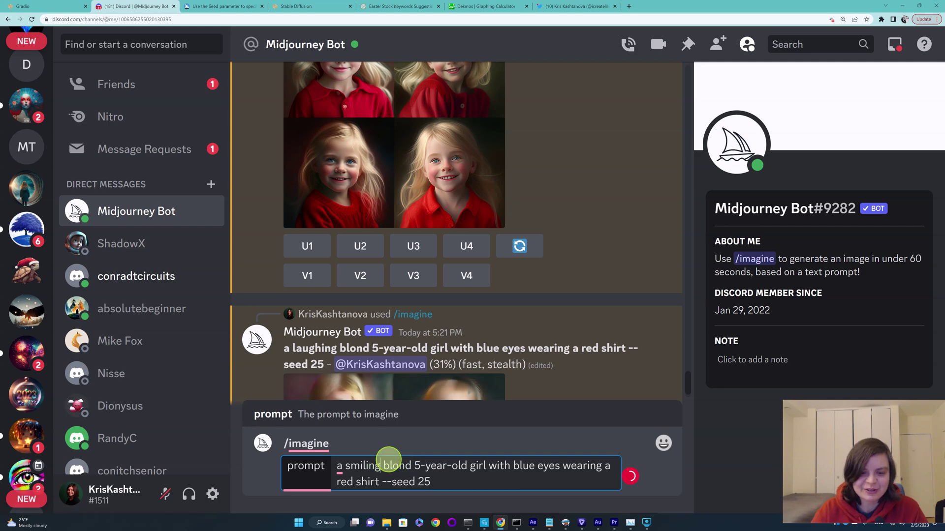
{"action": "key", "text": "BackSpace"}
{"action": "key", "text": "BackSpace"}
{"action": "key", "text": "BackSpace"}
{"action": "key", "text": "BackSpace"}
{"action": "key", "text": "BackSpace"}
{"action": "key", "text": "BackSpace"}
{"action": "key", "text": "BackSpace"}
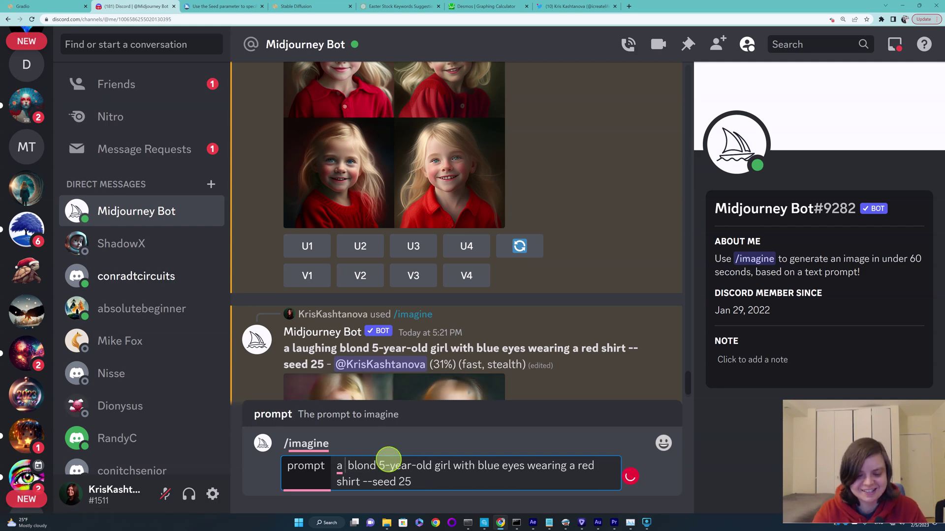
{"action": "type", "text": "laughing"}
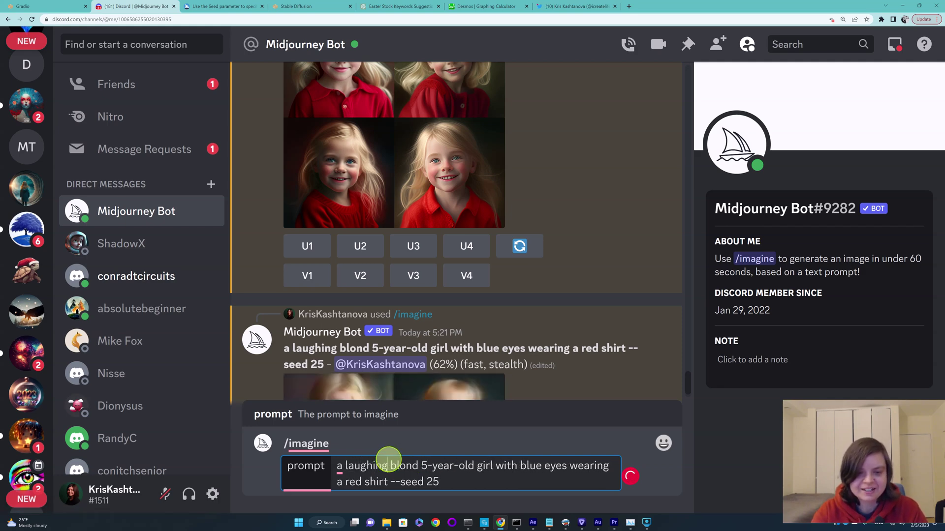
{"action": "key", "text": "Return"}
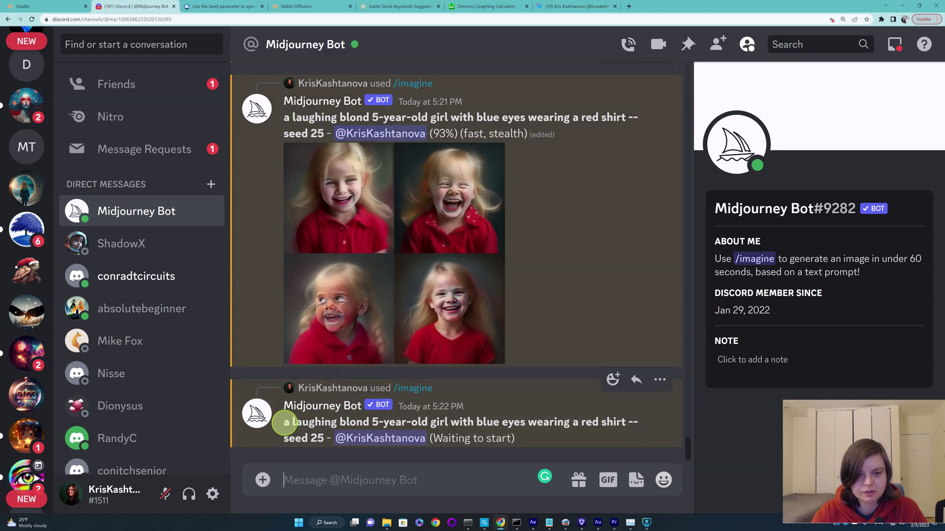
Copy the finished laughing girl prompt, including --seed 25, into a new /imagine command.
{"action": "left_click_drag", "start_coordinate": [283, 424], "coordinate": [317, 438]}
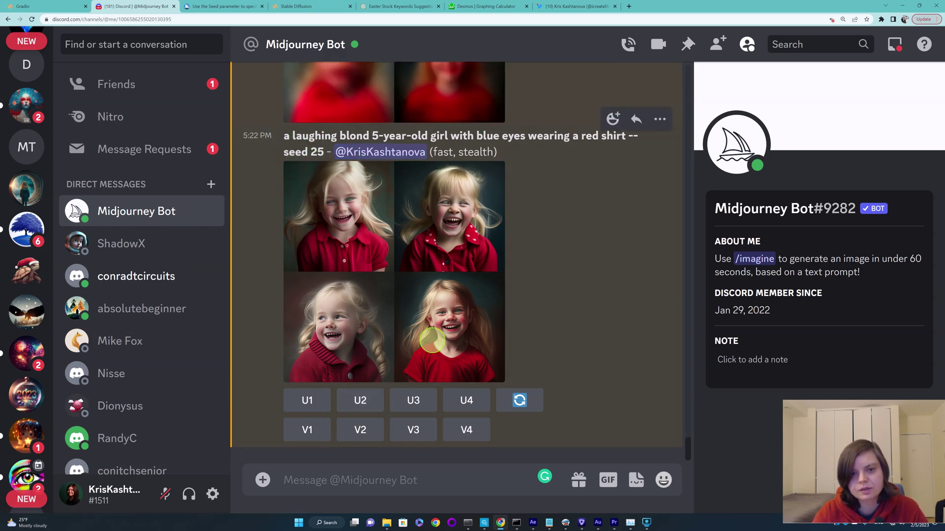
{"action": "scroll", "coordinate": [302, 207], "scroll_direction": "up", "scroll_amount": 2}
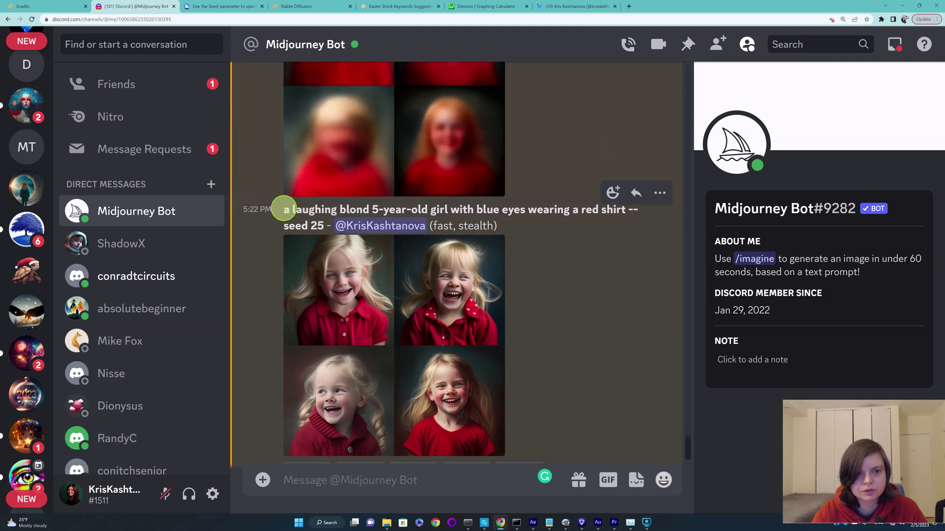
{"action": "left_click_drag", "start_coordinate": [282, 208], "coordinate": [323, 228]}
{"action": "key", "text": "ctrl+c"}
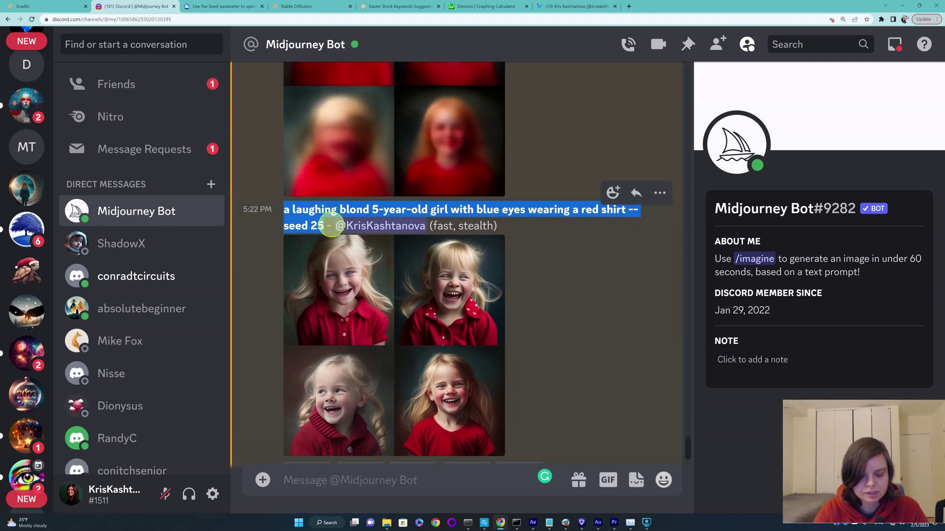
{"action": "scroll", "coordinate": [369, 274], "scroll_direction": "down", "scroll_amount": 2}
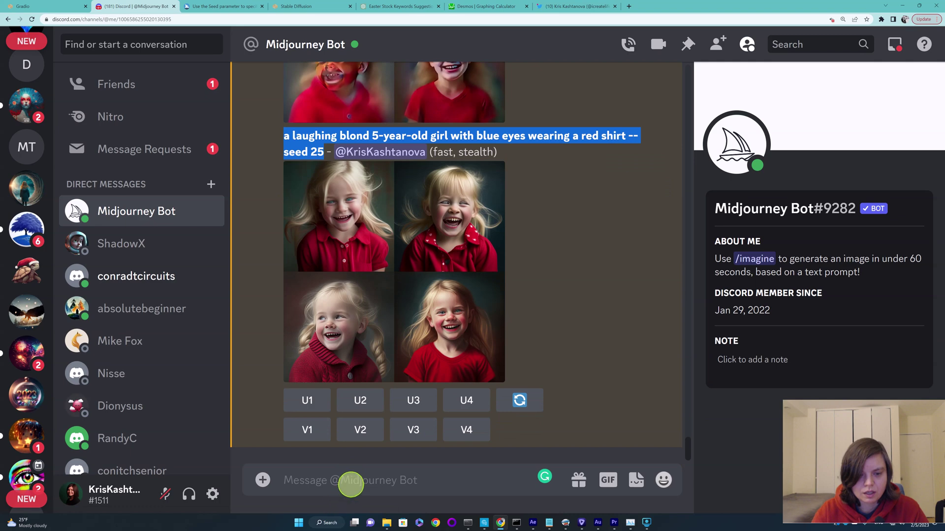
{"action": "left_click", "coordinate": [351, 485]}
{"action": "type", "text": "/"}
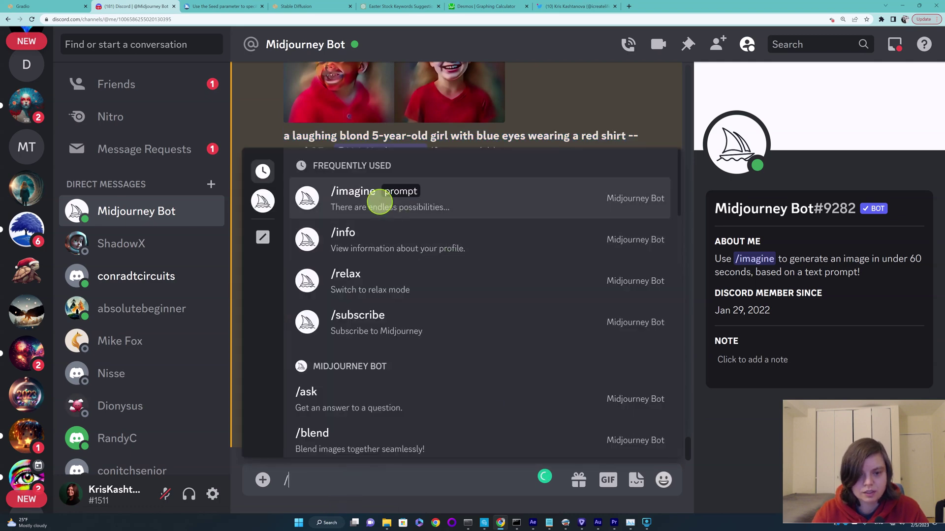
{"action": "left_click", "coordinate": [379, 202]}
{"action": "key", "text": "ctrl+v"}
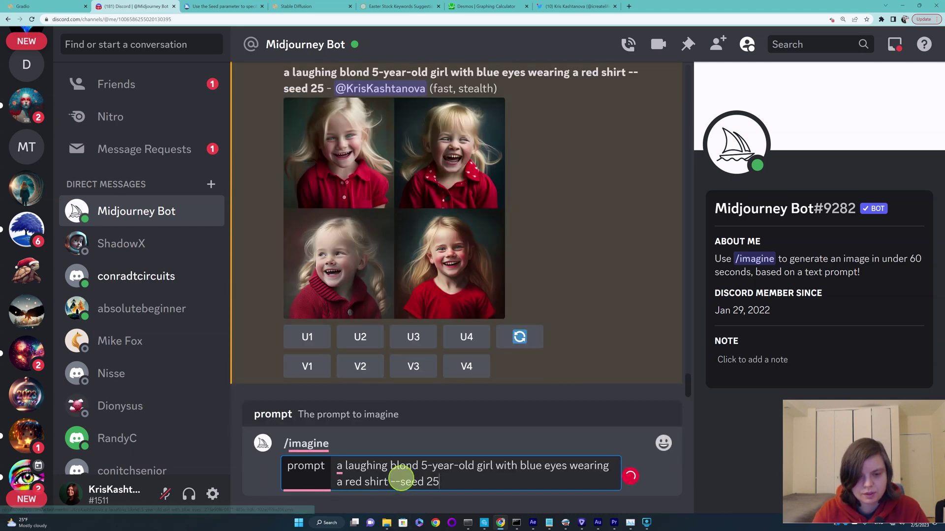
Replace "laughing" with "surprised" in the pending prompt and submit it with --seed 25.
{"action": "left_click", "coordinate": [387, 466]}
{"action": "key", "text": "BackSpace"}
{"action": "key", "text": "BackSpace"}
{"action": "key", "text": "BackSpace"}
{"action": "key", "text": "BackSpace"}
{"action": "key", "text": "BackSpace"}
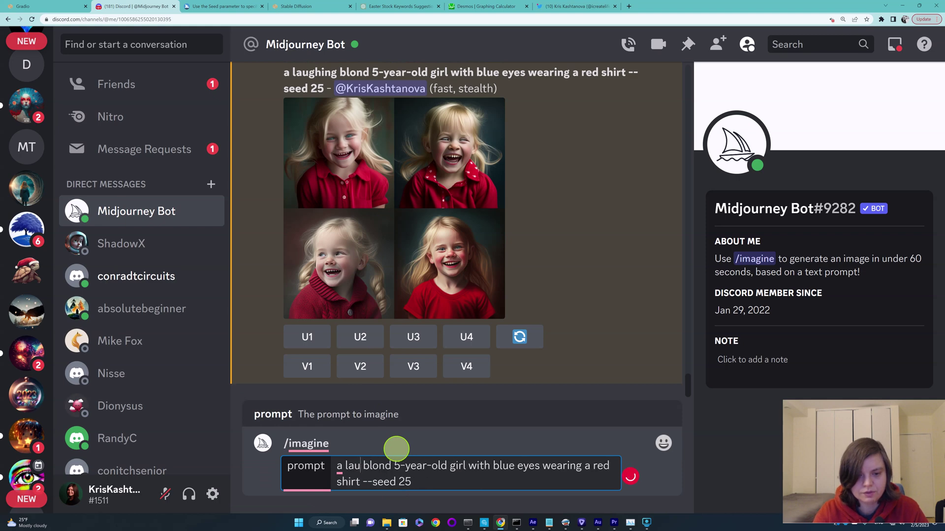
{"action": "key", "text": "BackSpace"}
{"action": "key", "text": "BackSpace"}
{"action": "key", "text": "BackSpace"}
{"action": "type", "text": "surpr"}
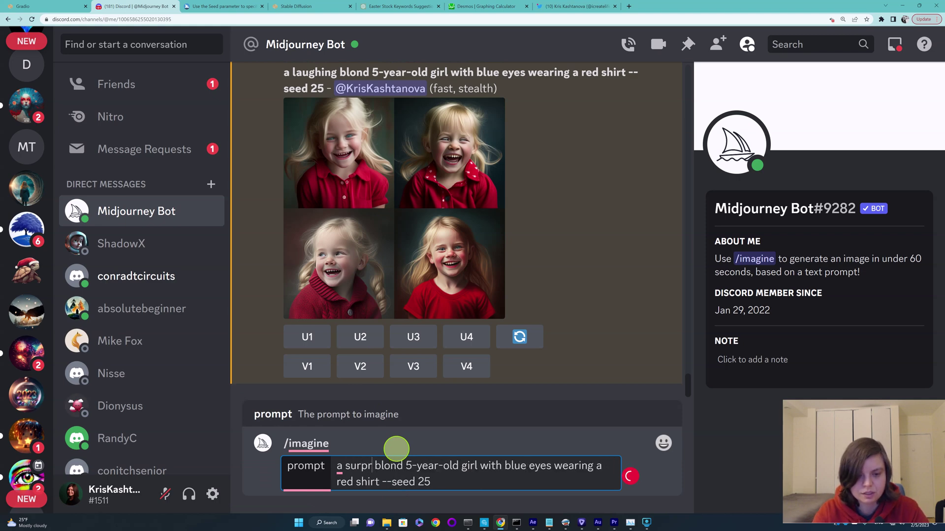
{"action": "type", "text": "ised"}
{"action": "key", "text": "Return"}
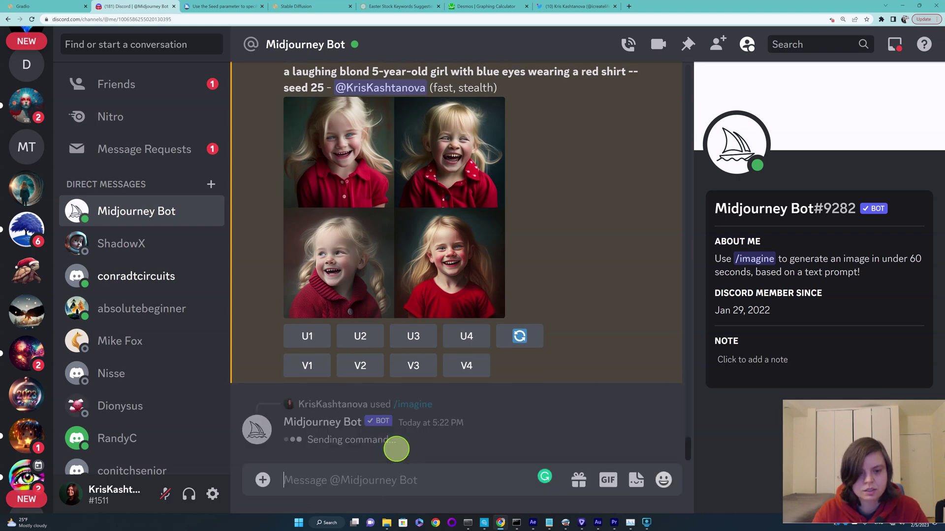
Compare the smiling and laughing girl grids made with --seed 25 against the surprised girl grid as it renders.
{"action": "scroll", "coordinate": [487, 359], "scroll_direction": "up", "scroll_amount": 3}
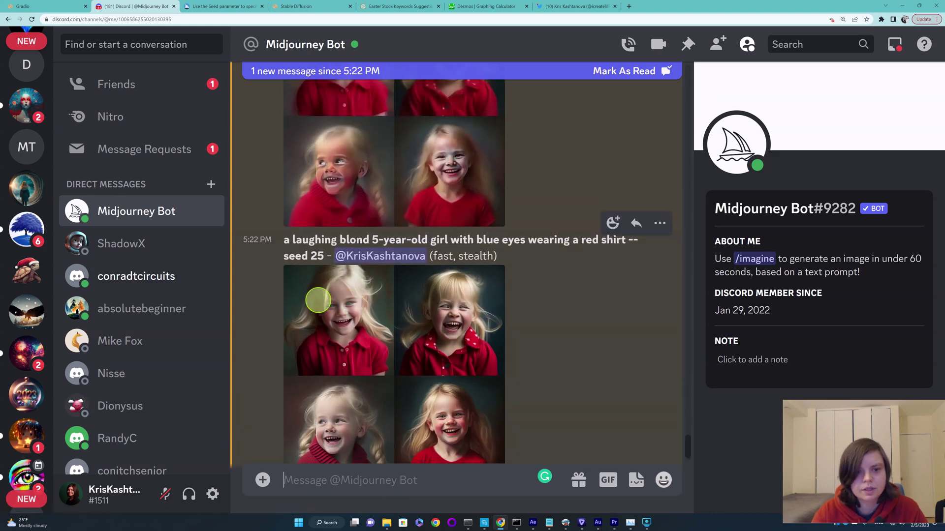
{"action": "scroll", "coordinate": [380, 338], "scroll_direction": "up", "scroll_amount": 3}
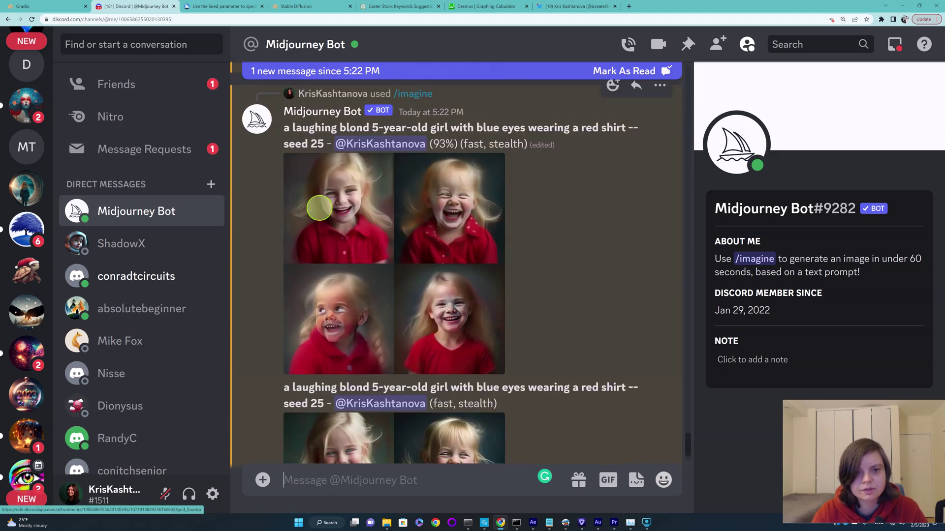
{"action": "scroll", "coordinate": [385, 276], "scroll_direction": "up", "scroll_amount": 6}
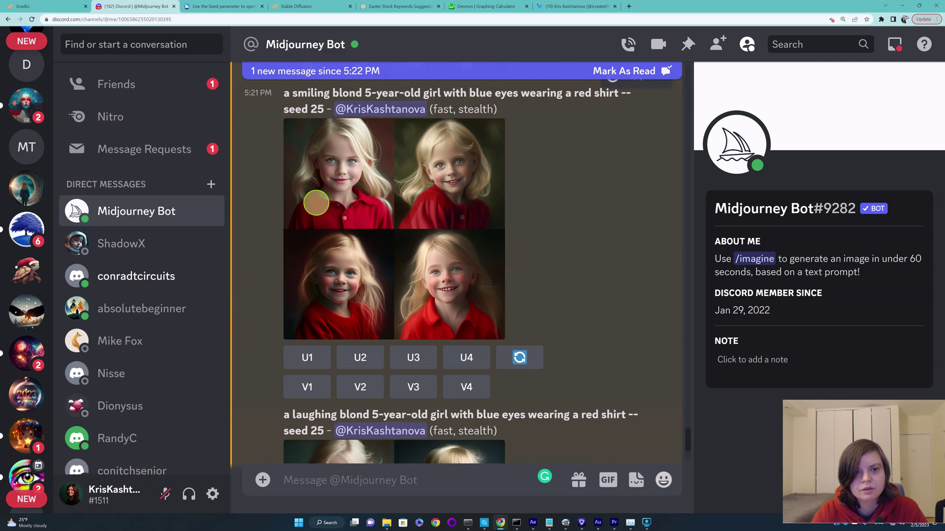
{"action": "scroll", "coordinate": [401, 246], "scroll_direction": "down", "scroll_amount": 5}
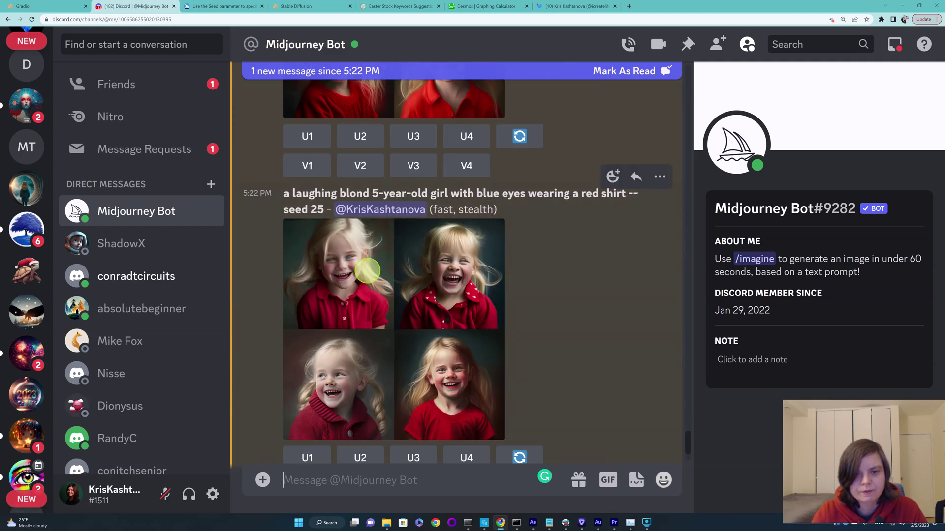
{"action": "scroll", "coordinate": [339, 274], "scroll_direction": "up", "scroll_amount": 3}
{"action": "scroll", "coordinate": [340, 275], "scroll_direction": "down", "scroll_amount": 10}
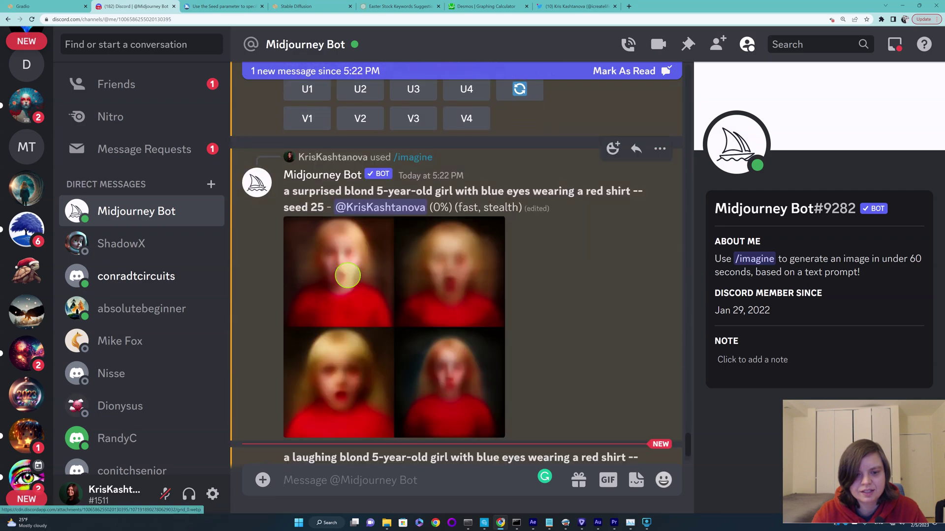
{"action": "scroll", "coordinate": [347, 276], "scroll_direction": "down", "scroll_amount": 6}
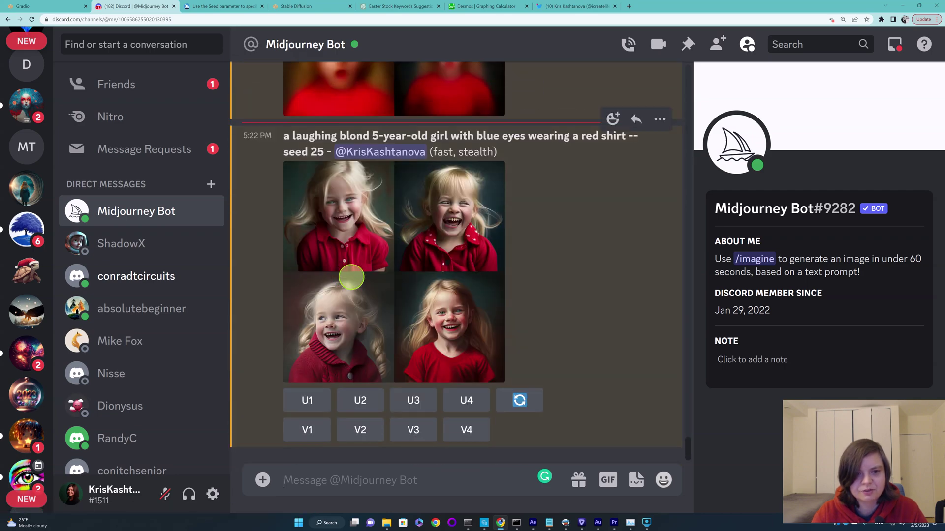
{"action": "scroll", "coordinate": [351, 276], "scroll_direction": "up", "scroll_amount": 3}
{"action": "scroll", "coordinate": [350, 275], "scroll_direction": "up", "scroll_amount": 3}
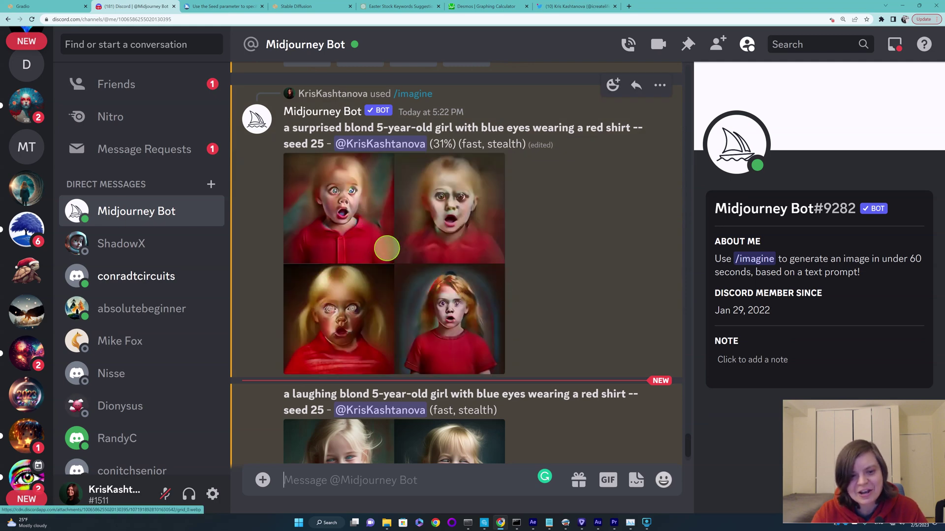
{"action": "scroll", "coordinate": [387, 248], "scroll_direction": "down", "scroll_amount": 5}
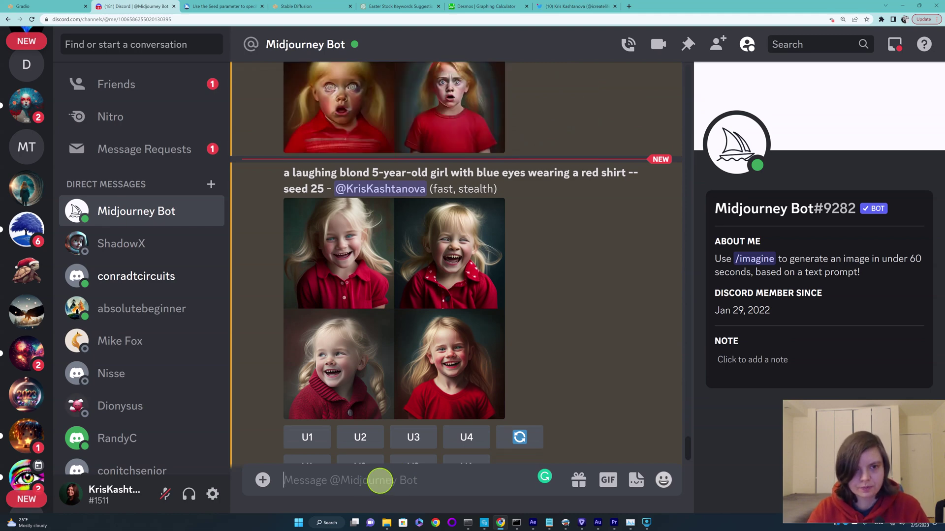
Submit "a profile of a laughing blond 5-year-old girl with blue eyes wearing a red shirt --seed 25" with /imagine, reusing the earlier laughing prompt.
{"action": "type", "text": "/"}
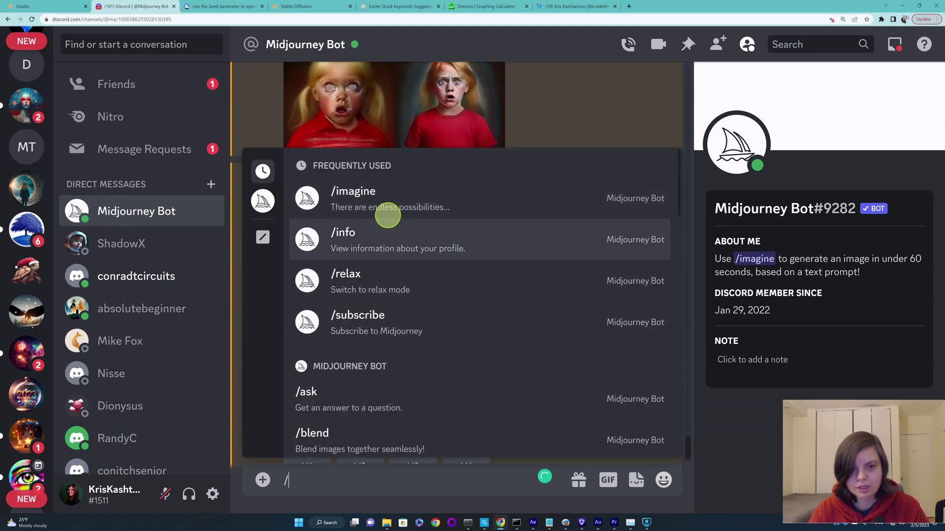
{"action": "left_click", "coordinate": [386, 209]}
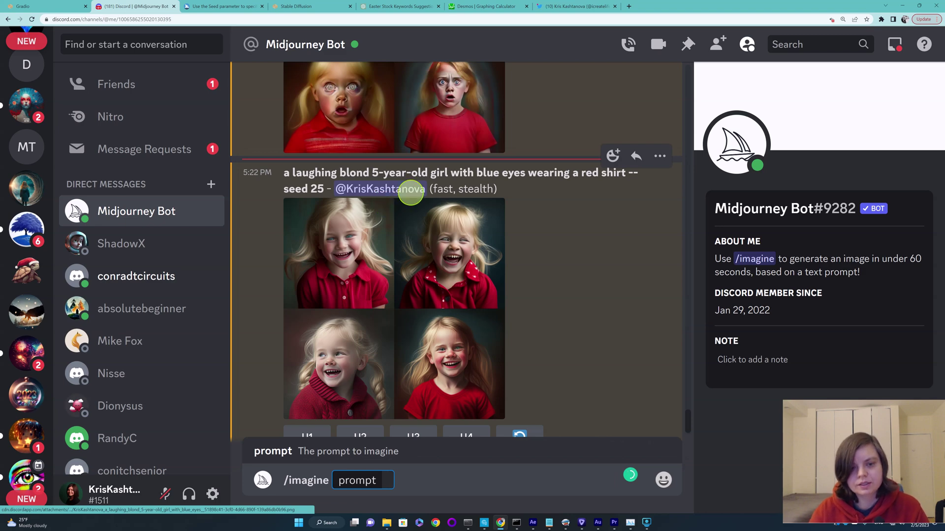
{"action": "scroll", "coordinate": [440, 322], "scroll_direction": "up", "scroll_amount": 2}
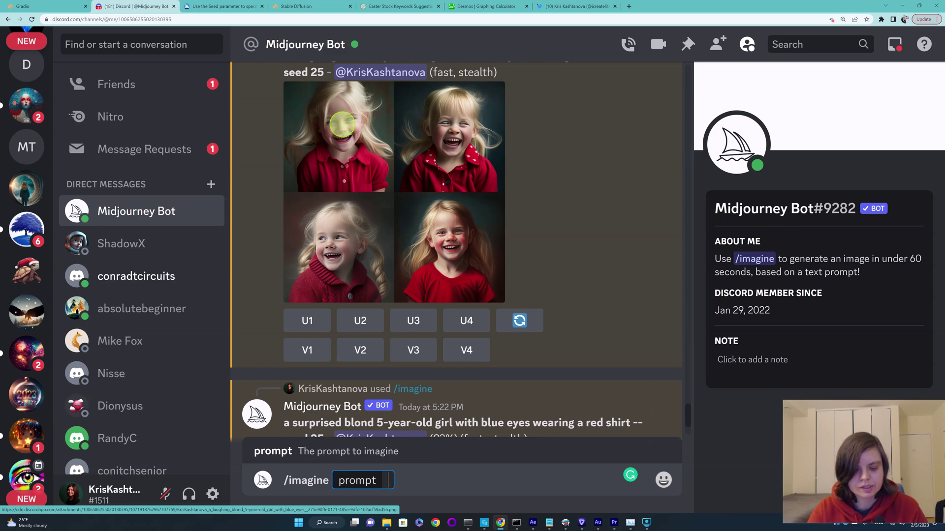
{"action": "type", "text": "a profile of"}
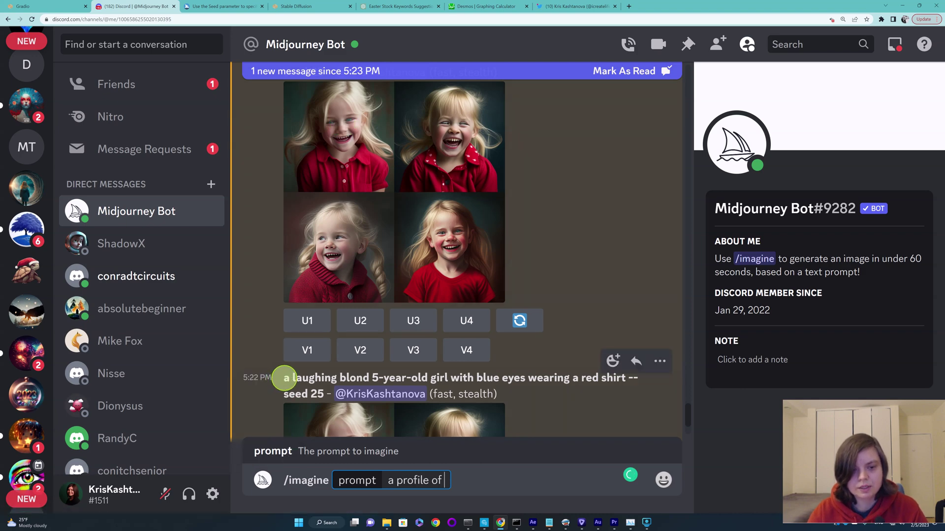
{"action": "left_click_drag", "start_coordinate": [284, 379], "coordinate": [319, 393]}
{"action": "key", "text": "ctrl+c"}
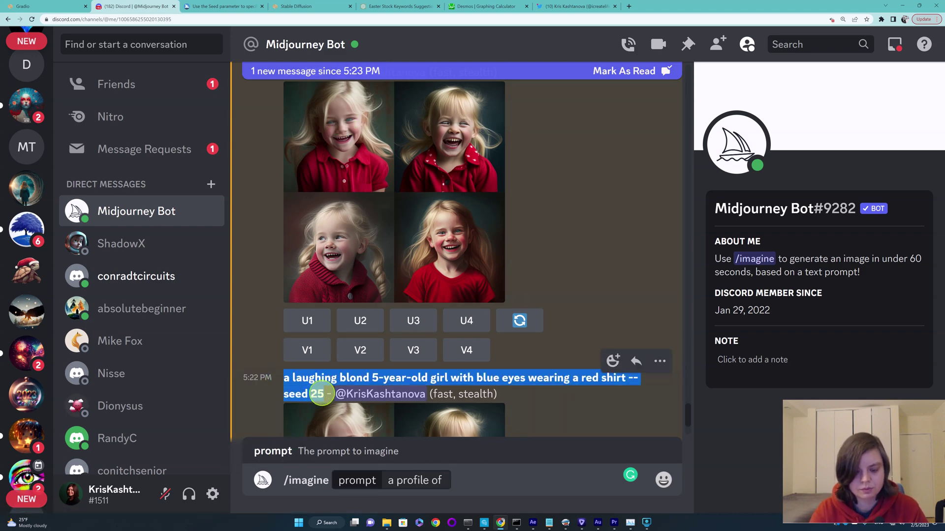
{"action": "left_click", "coordinate": [456, 475]}
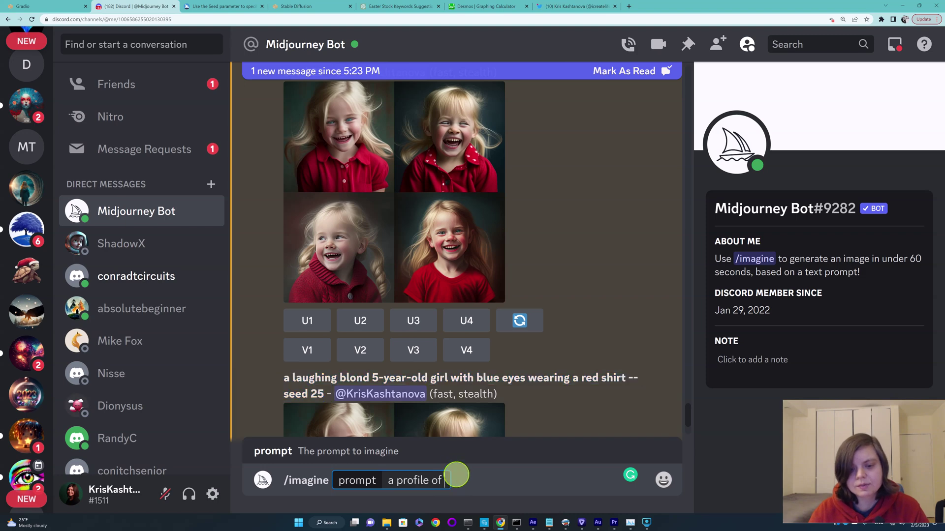
{"action": "key", "text": "ctrl+v"}
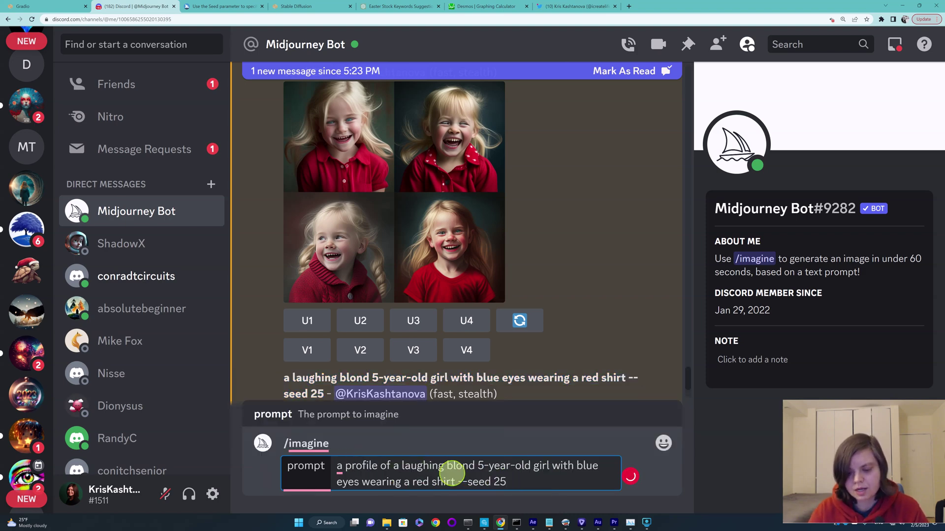
{"action": "key", "text": "Return"}
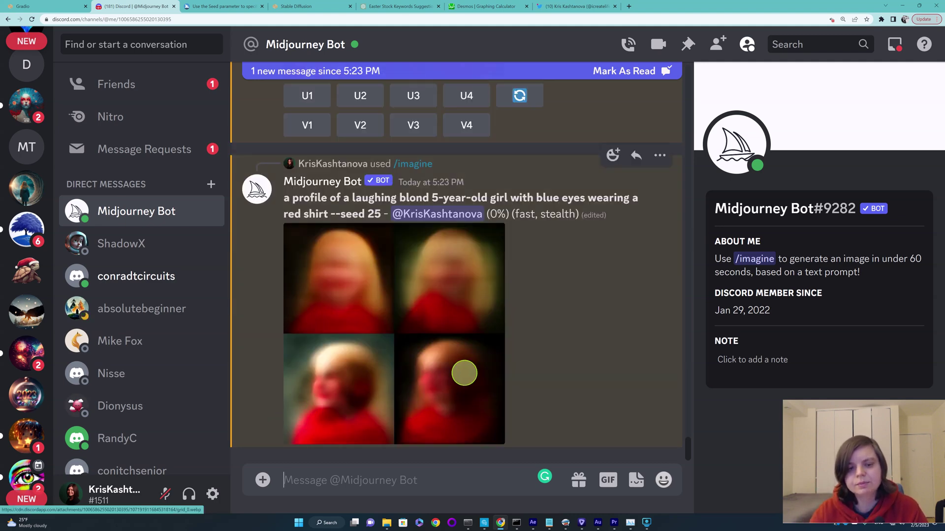
Compare the smiling, laughing and surprised girl grids with the finished profile grid for similarities under seed 25.
{"action": "scroll", "coordinate": [477, 372], "scroll_direction": "up", "scroll_amount": 2}
{"action": "scroll", "coordinate": [510, 379], "scroll_direction": "up", "scroll_amount": 3}
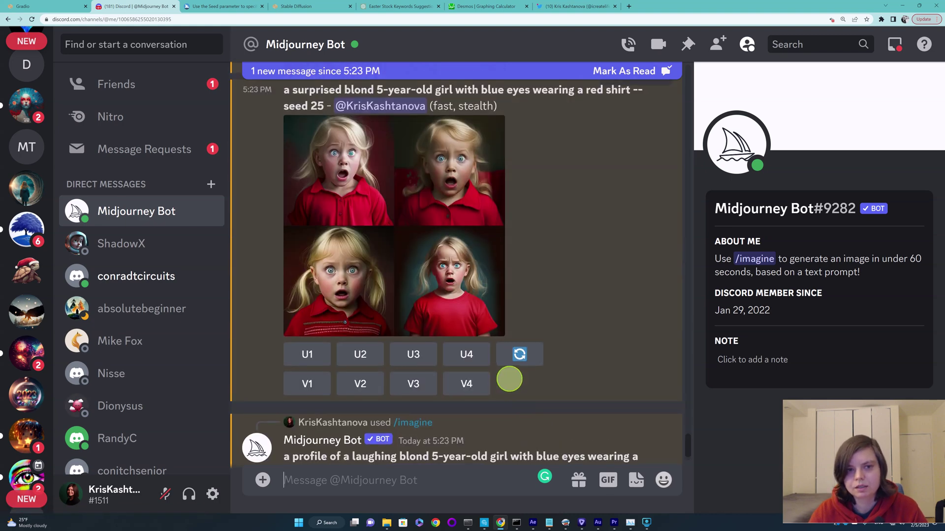
{"action": "scroll", "coordinate": [303, 201], "scroll_direction": "up", "scroll_amount": 2}
{"action": "scroll", "coordinate": [395, 276], "scroll_direction": "up", "scroll_amount": 6}
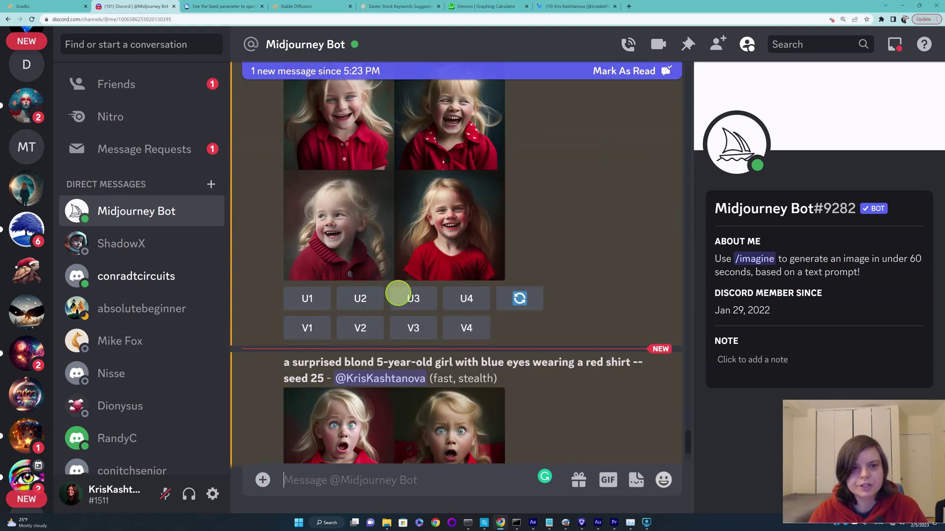
{"action": "scroll", "coordinate": [379, 270], "scroll_direction": "up", "scroll_amount": 7}
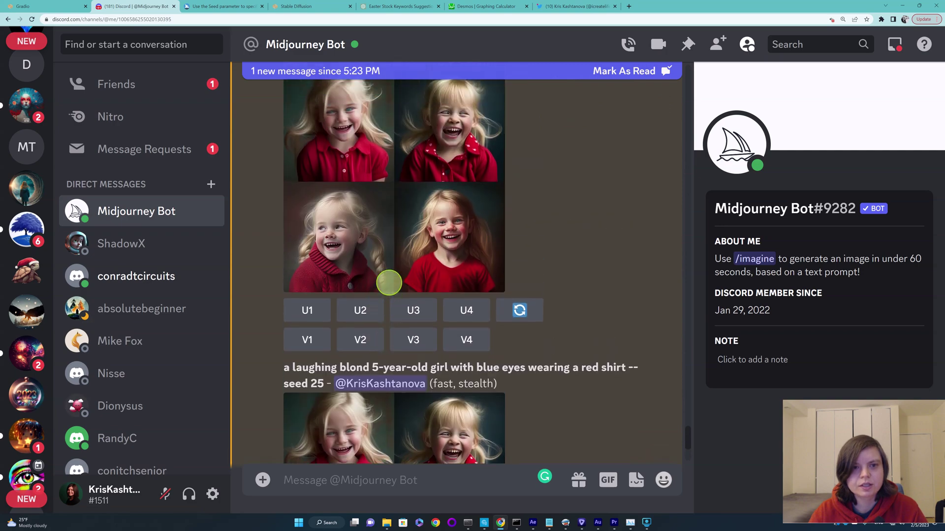
{"action": "scroll", "coordinate": [349, 225], "scroll_direction": "up", "scroll_amount": 8}
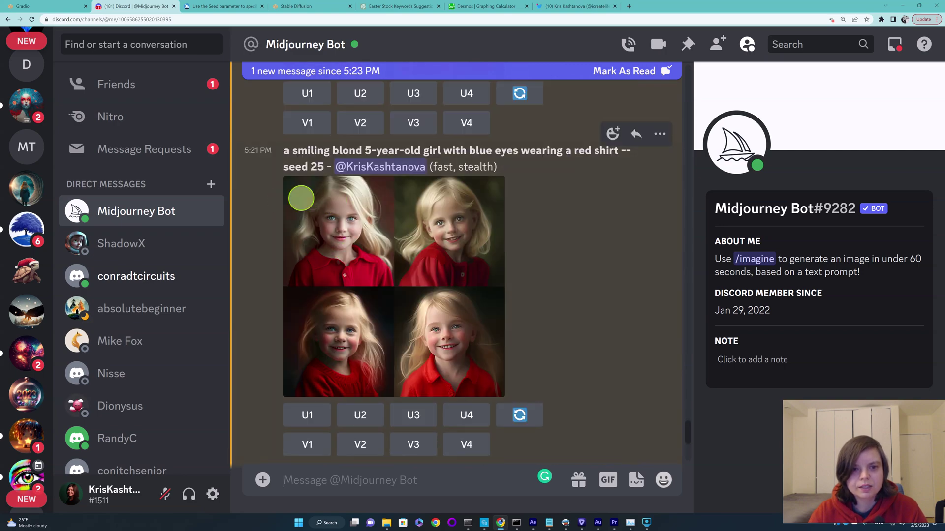
{"action": "scroll", "coordinate": [350, 259], "scroll_direction": "down", "scroll_amount": 15}
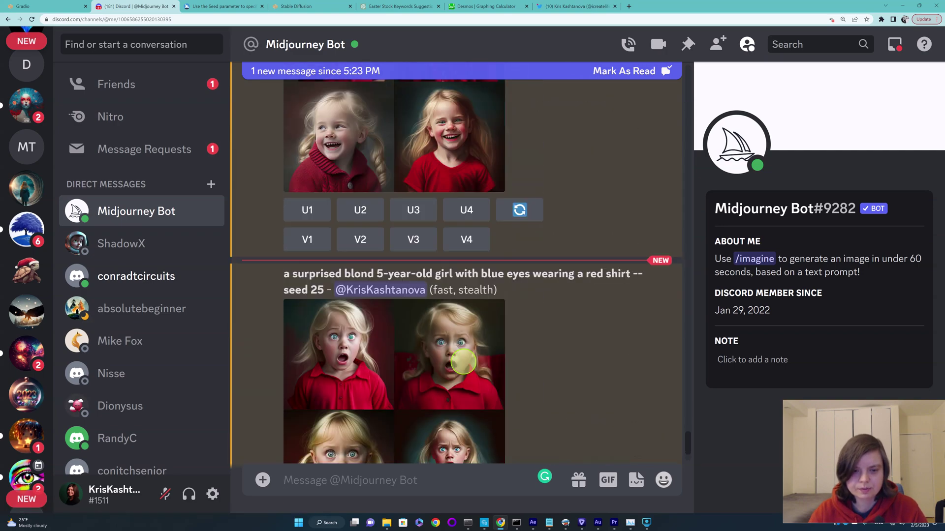
{"action": "scroll", "coordinate": [490, 374], "scroll_direction": "down", "scroll_amount": 6}
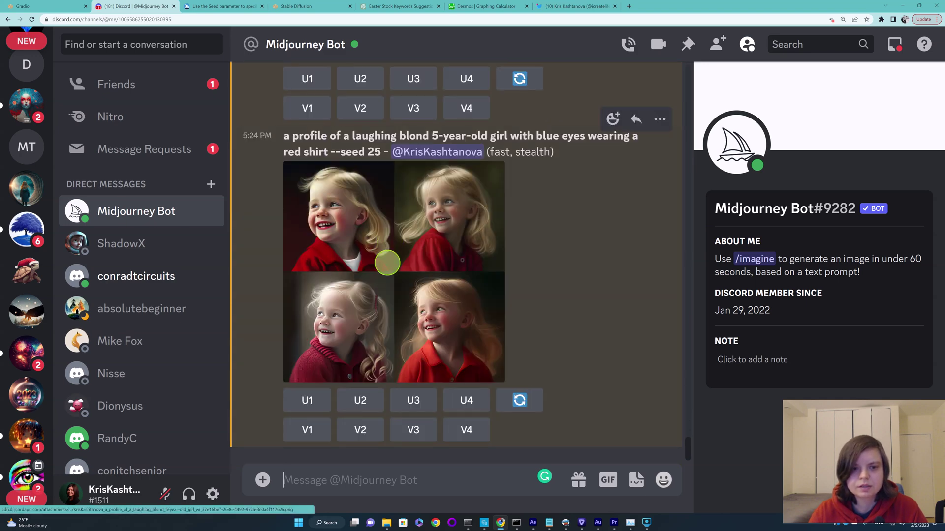
{"action": "scroll", "coordinate": [394, 255], "scroll_direction": "up", "scroll_amount": 5}
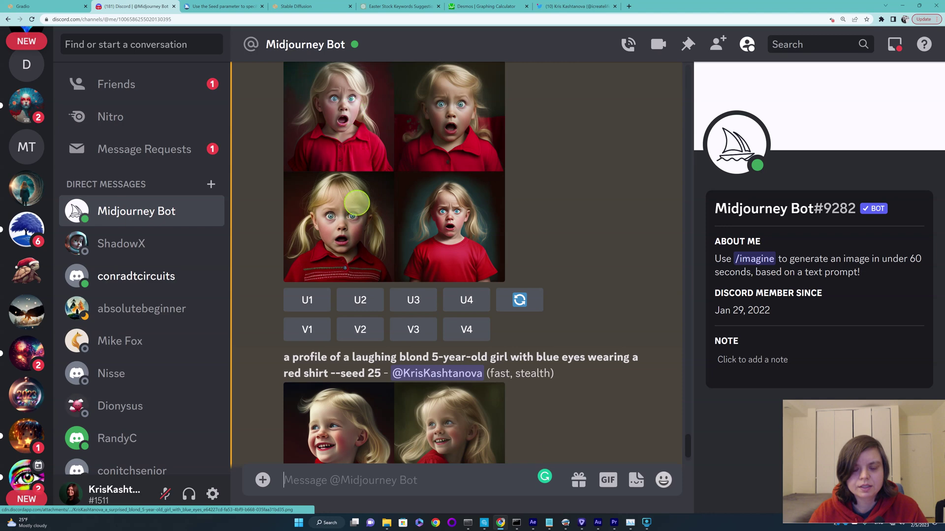
{"action": "scroll", "coordinate": [358, 207], "scroll_direction": "down", "scroll_amount": 2}
{"action": "scroll", "coordinate": [355, 358], "scroll_direction": "down", "scroll_amount": 1}
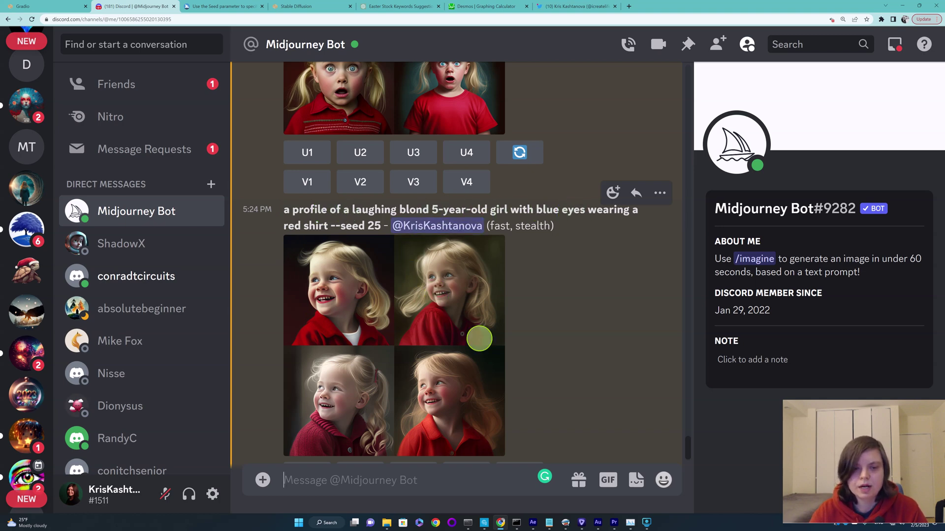
{"action": "scroll", "coordinate": [345, 407], "scroll_direction": "down", "scroll_amount": 2}
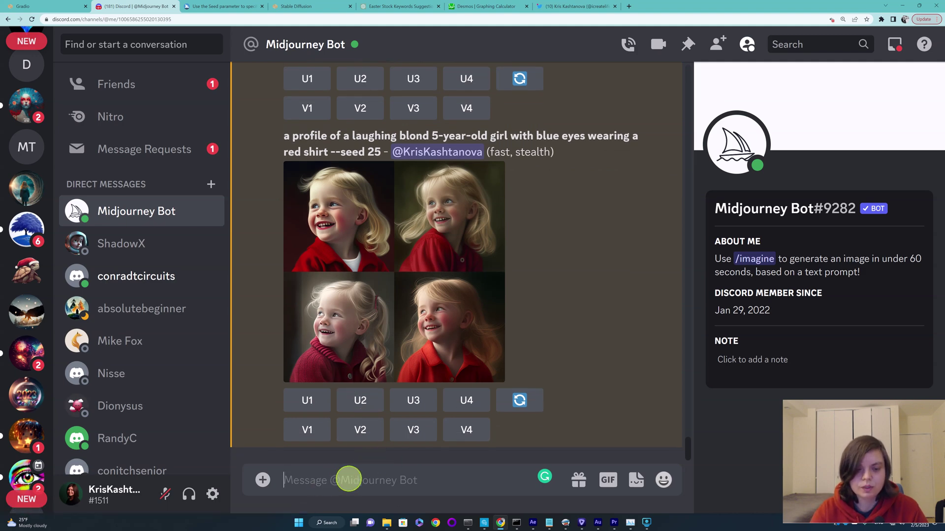
Submit "a 10-year-old boy with green eyes, a brown hat and wearing a blue shirt" with /imagine, without a seed.
{"action": "type", "text": "/"}
{"action": "left_click", "coordinate": [386, 196]}
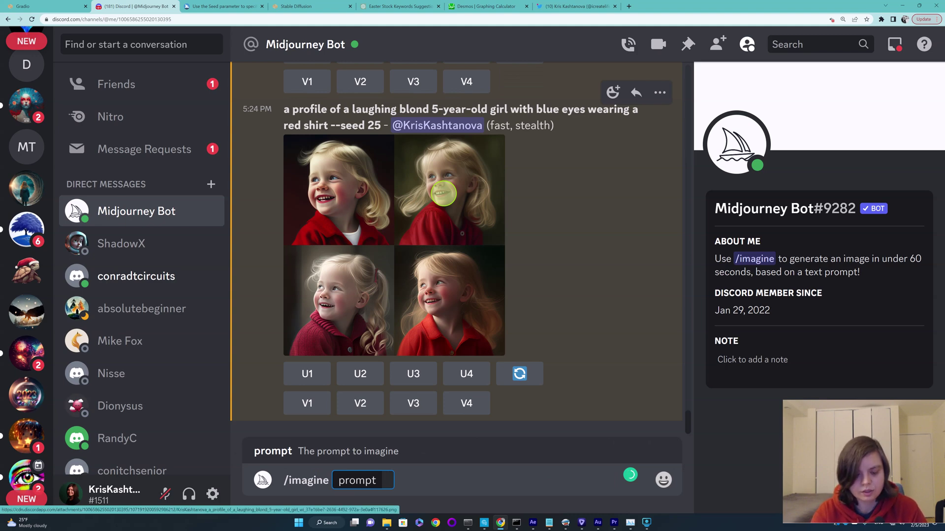
{"action": "type", "text": "a"}
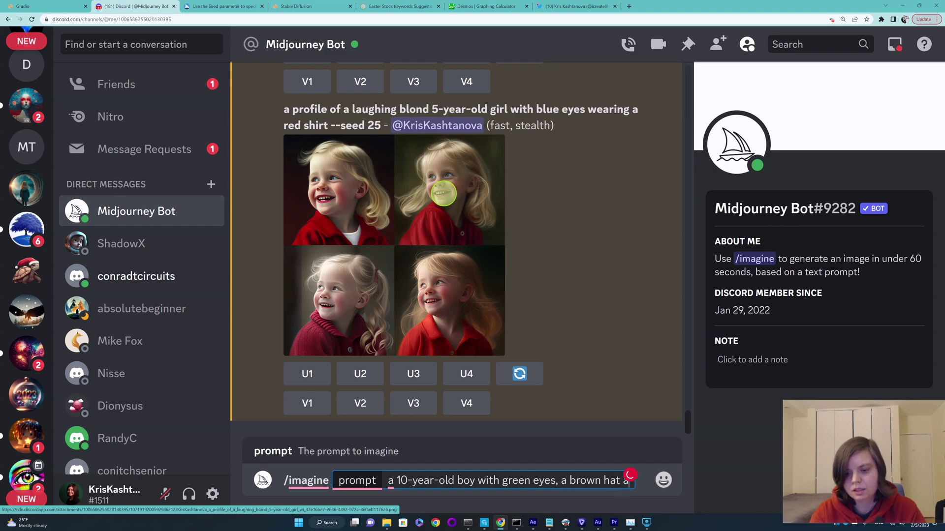
{"action": "type", "text": "nd wearing"}
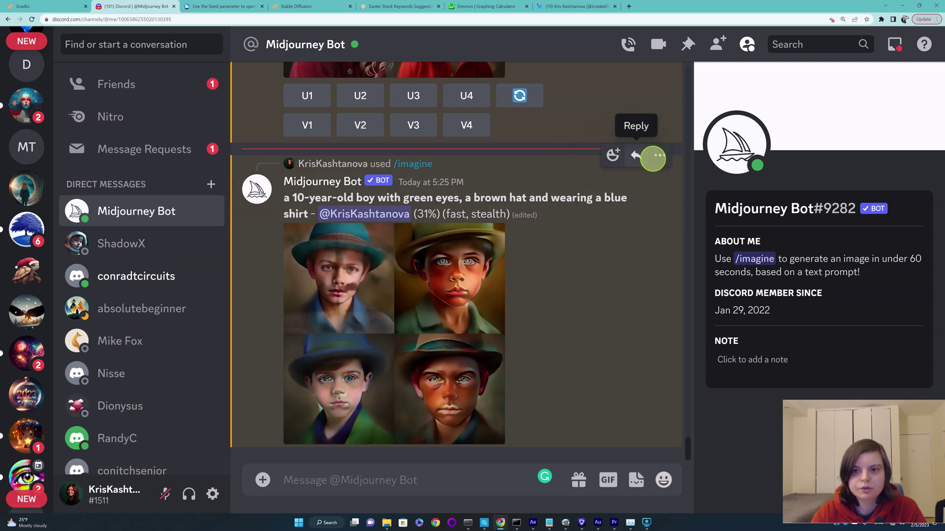
{"action": "left_click", "coordinate": [660, 155]}
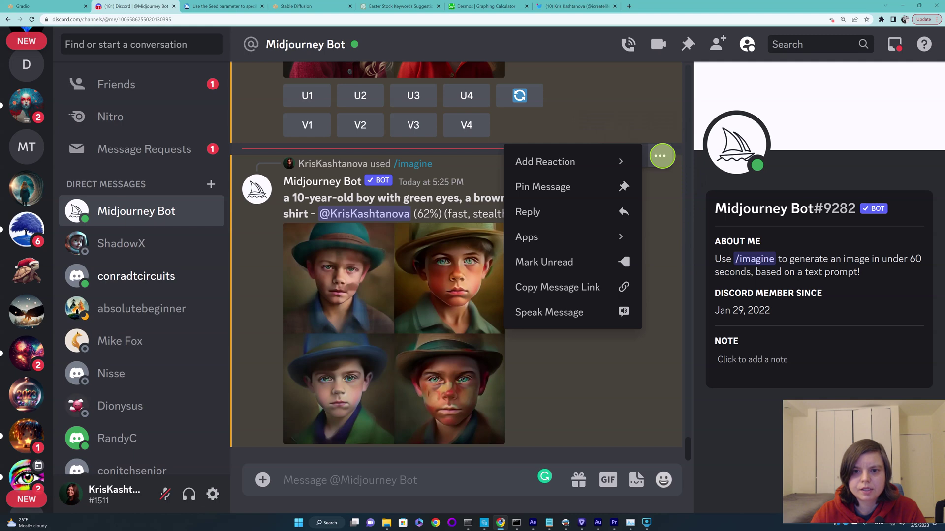
{"action": "left_click", "coordinate": [662, 156]}
{"action": "left_click", "coordinate": [660, 154]}
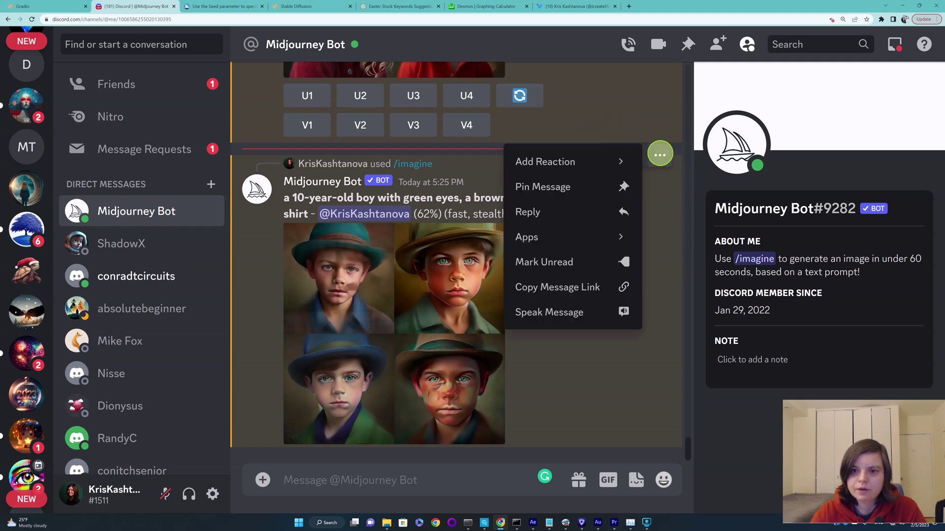
{"action": "left_click", "coordinate": [660, 155]}
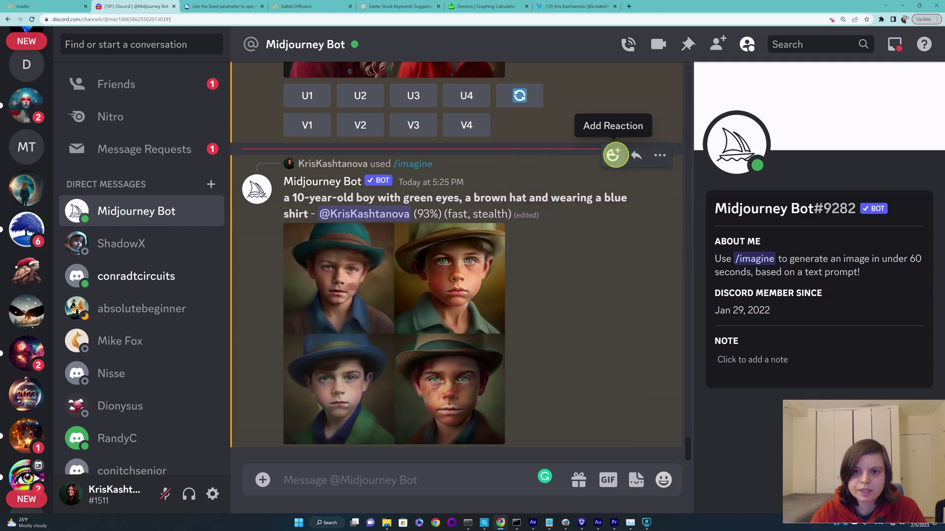
Try to react with the envelope emoji to the boy image message while it is still rendering.
{"action": "left_click", "coordinate": [614, 156]}
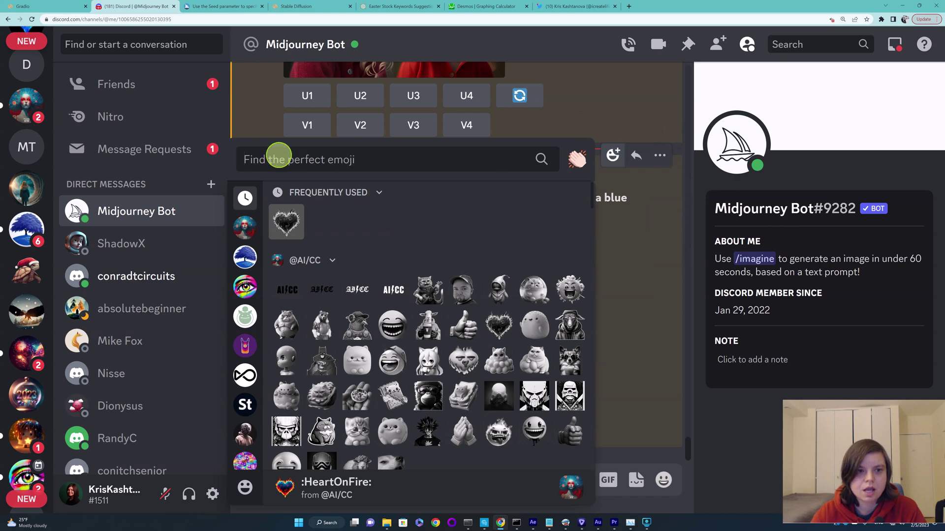
{"action": "type", "text": "envel"}
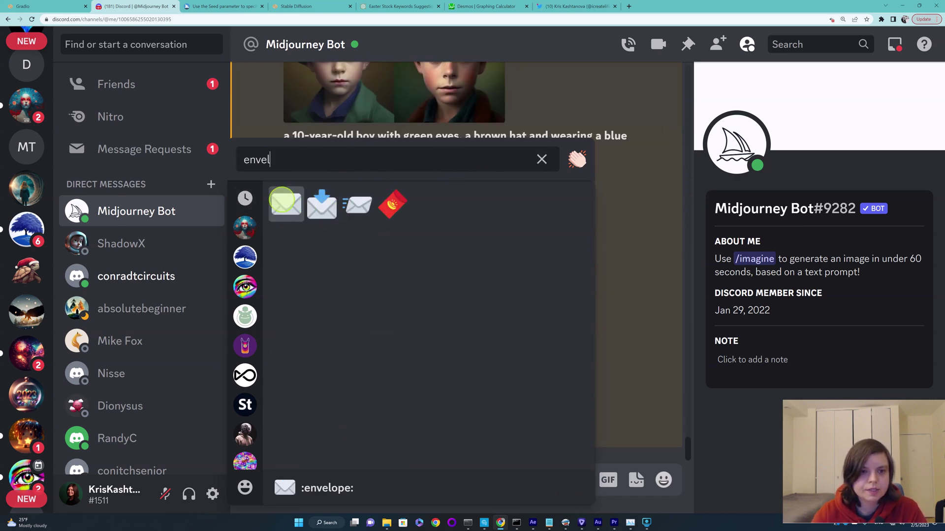
{"action": "left_click", "coordinate": [286, 204]}
React with the envelope emoji to the finished boy grid and bring up the seed in the bot's reply.
{"action": "left_click", "coordinate": [612, 119]}
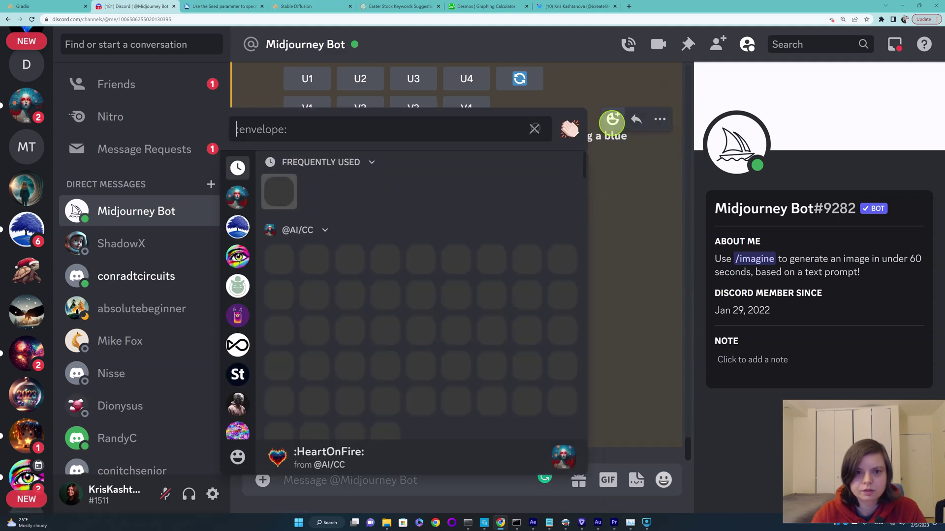
{"action": "type", "text": "enve"}
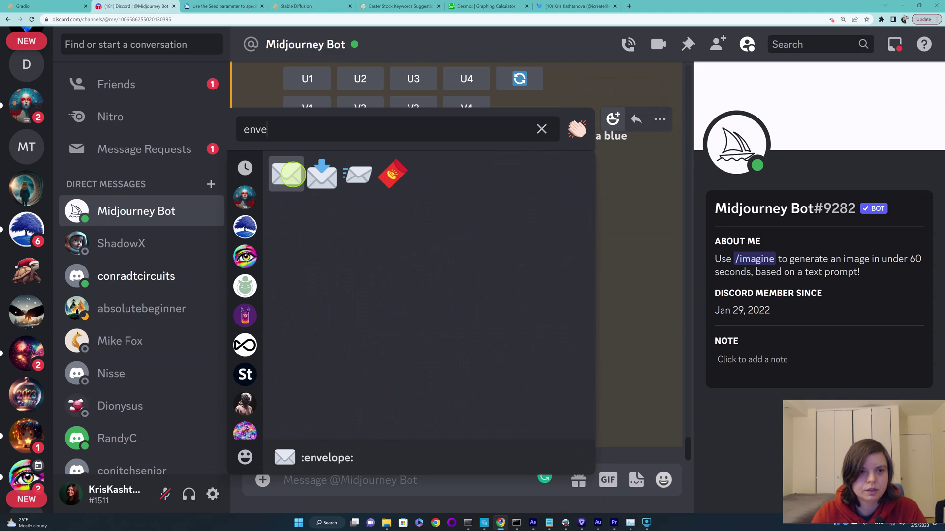
{"action": "left_click", "coordinate": [288, 175]}
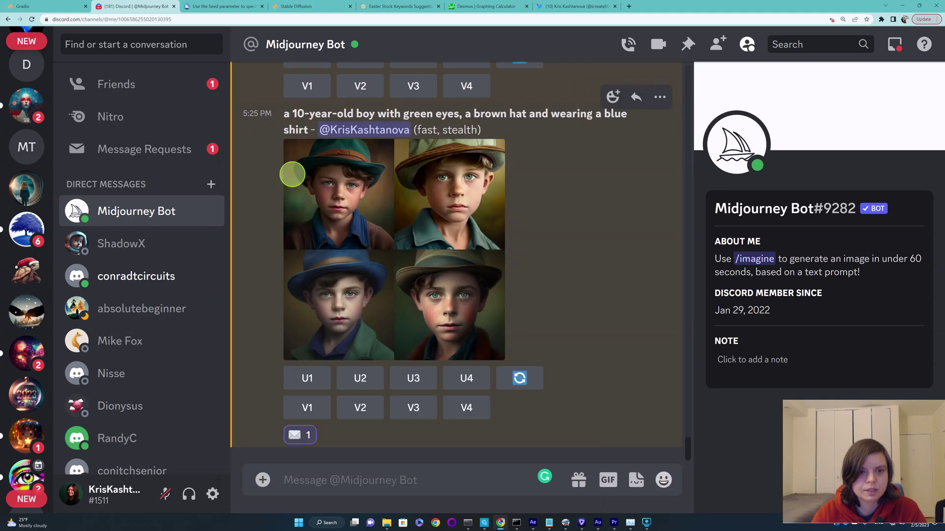
{"action": "left_click", "coordinate": [458, 257]}
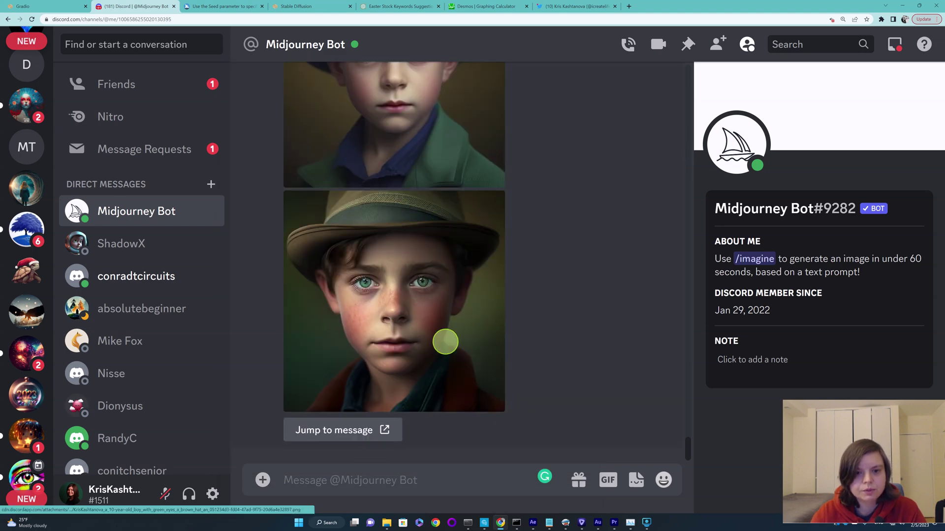
{"action": "scroll", "coordinate": [446, 341], "scroll_direction": "up", "scroll_amount": 10}
{"action": "scroll", "coordinate": [458, 341], "scroll_direction": "up", "scroll_amount": 2}
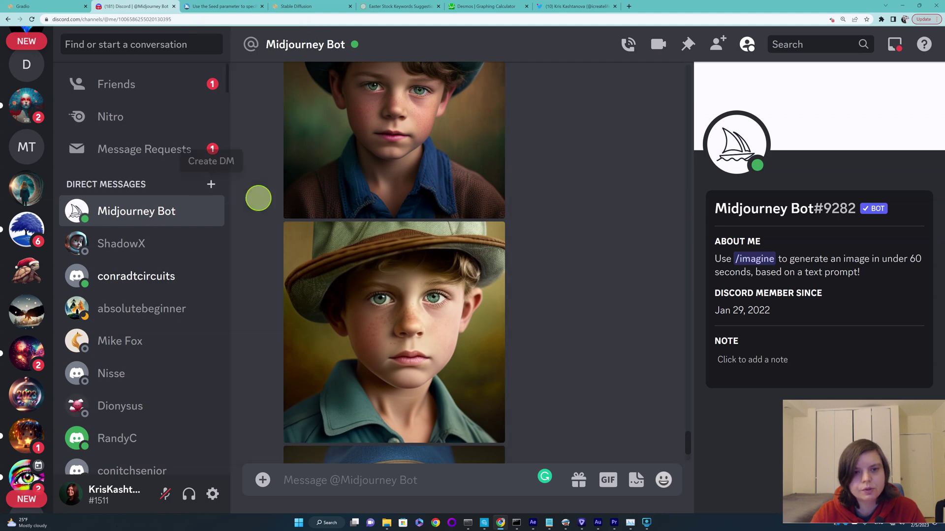
{"action": "scroll", "coordinate": [434, 306], "scroll_direction": "up", "scroll_amount": 4}
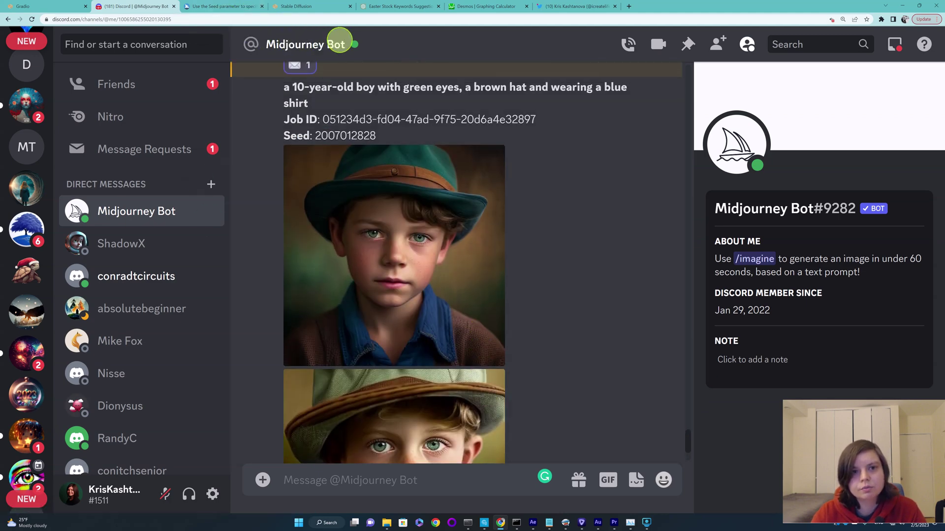
{"action": "scroll", "coordinate": [460, 259], "scroll_direction": "up", "scroll_amount": 2}
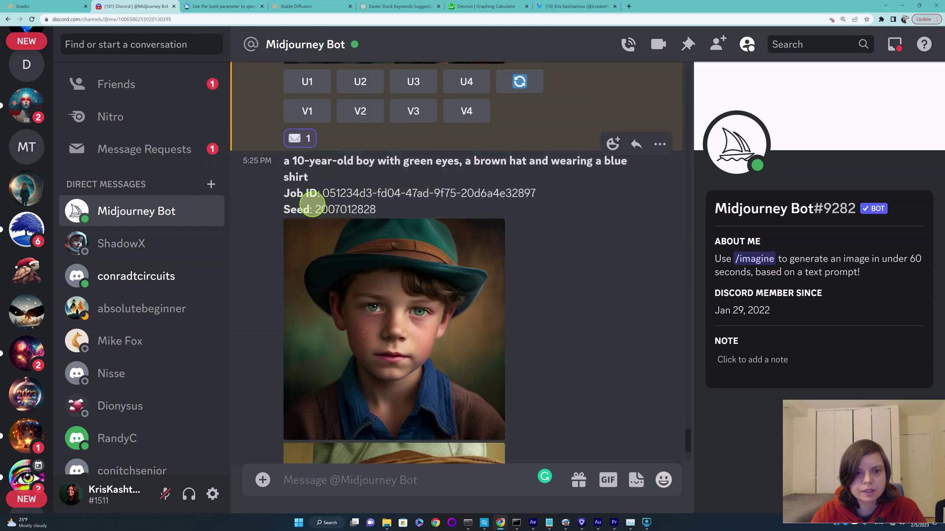
Copy the seed number from the bot's reply about the boy grid.
{"action": "left_click_drag", "start_coordinate": [375, 210], "coordinate": [348, 209]}
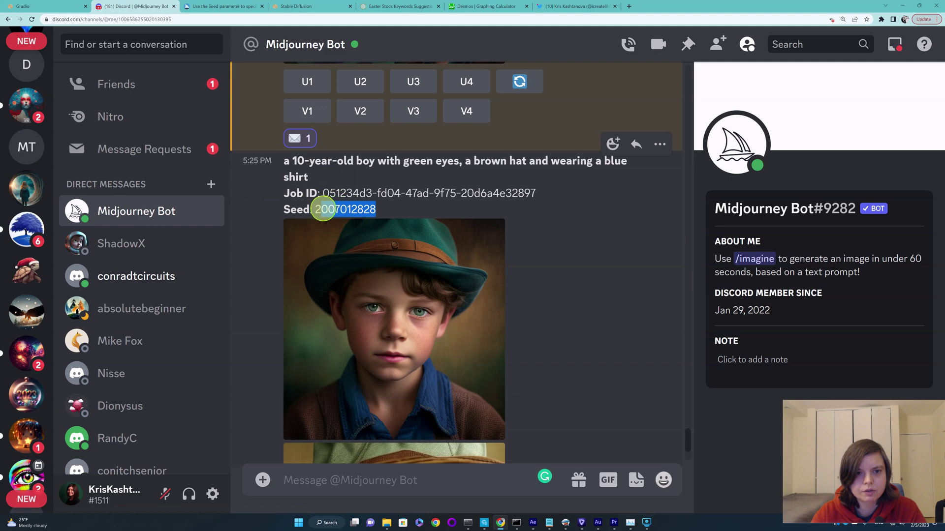
{"action": "right_click", "coordinate": [327, 211]}
{"action": "left_click", "coordinate": [347, 226]}
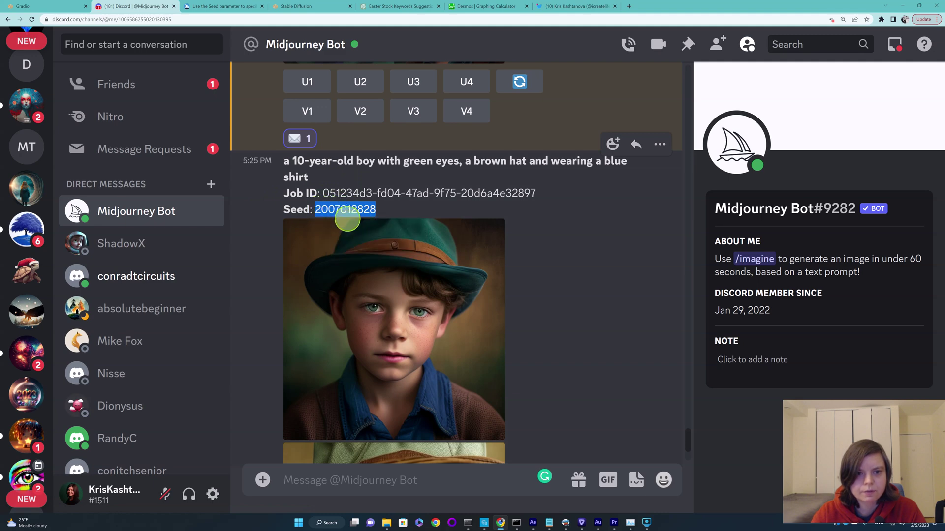
Copy the boy prompt from the bot's reply into a new /imagine command and add "--seed" after it.
{"action": "left_click_drag", "start_coordinate": [283, 161], "coordinate": [311, 175]}
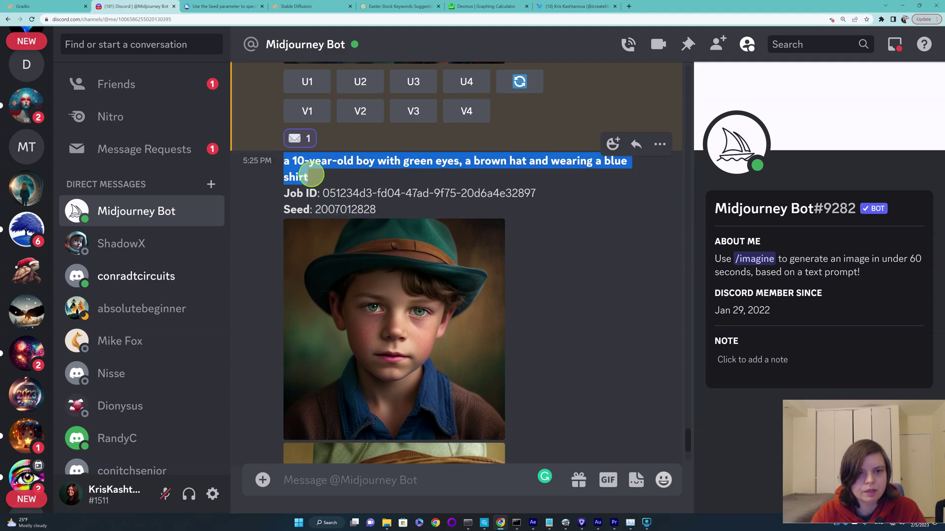
{"action": "right_click", "coordinate": [305, 176]}
{"action": "left_click", "coordinate": [318, 181]}
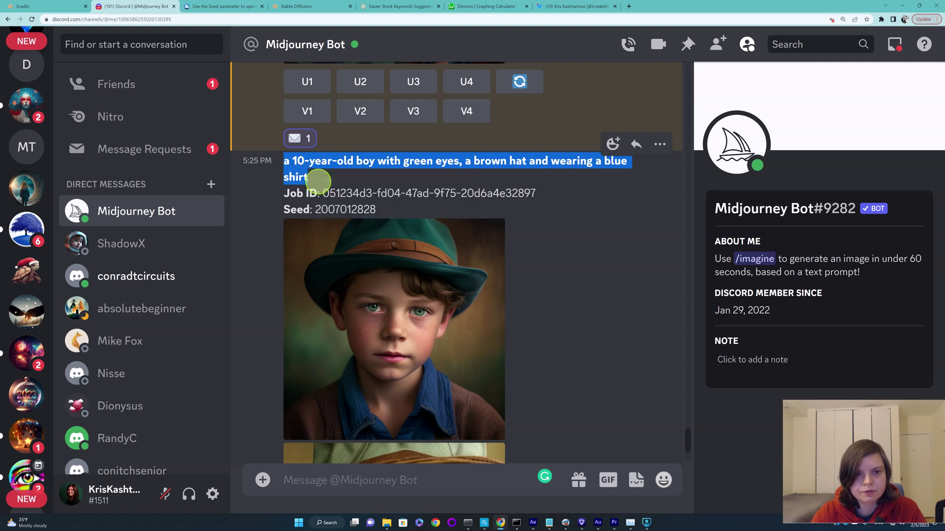
{"action": "left_click", "coordinate": [357, 480]}
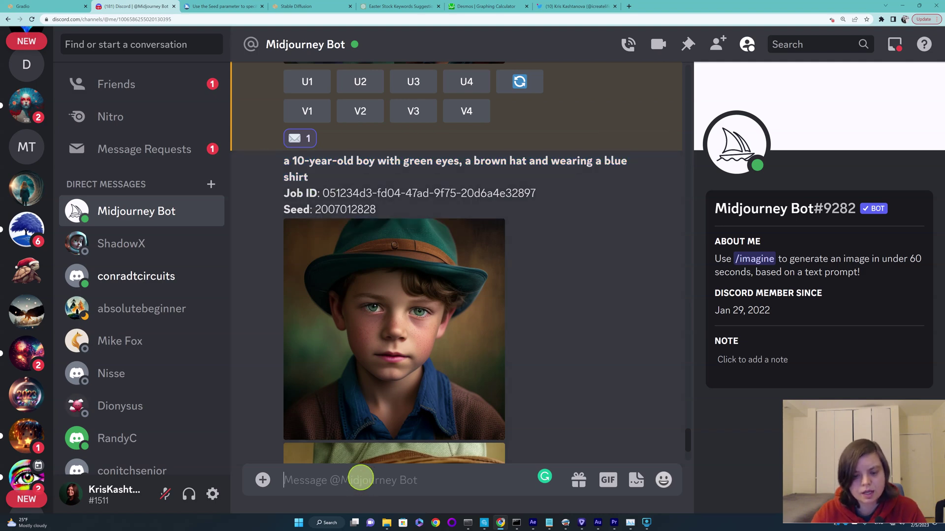
{"action": "type", "text": "/"}
{"action": "left_click", "coordinate": [387, 193]}
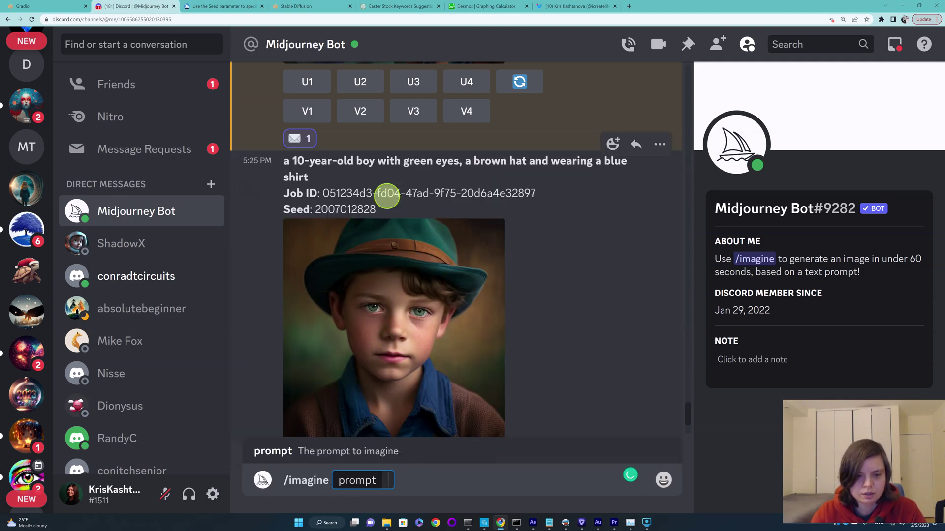
{"action": "key", "text": "ctrl+v"}
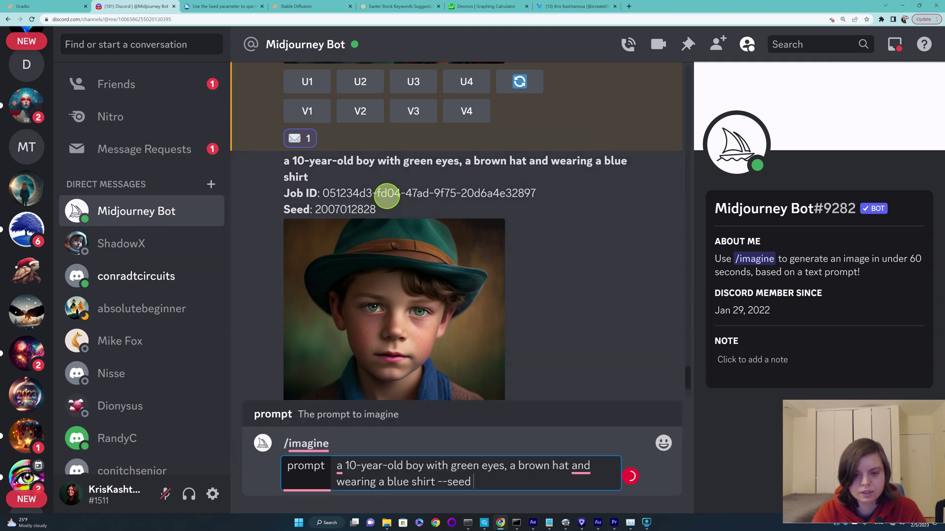
{"action": "left_click_drag", "start_coordinate": [318, 211], "coordinate": [369, 211]}
{"action": "right_click", "coordinate": [374, 210]}
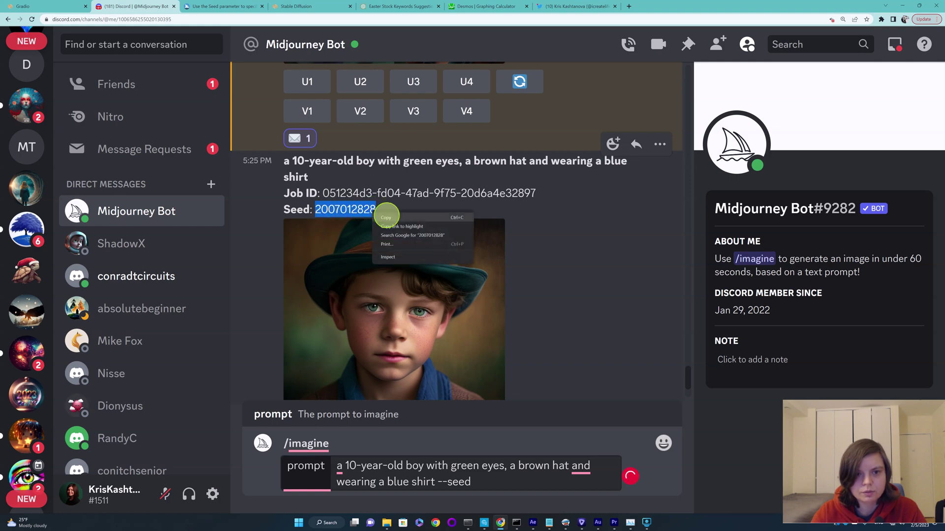
{"action": "left_click", "coordinate": [390, 219]}
{"action": "left_click", "coordinate": [475, 481]}
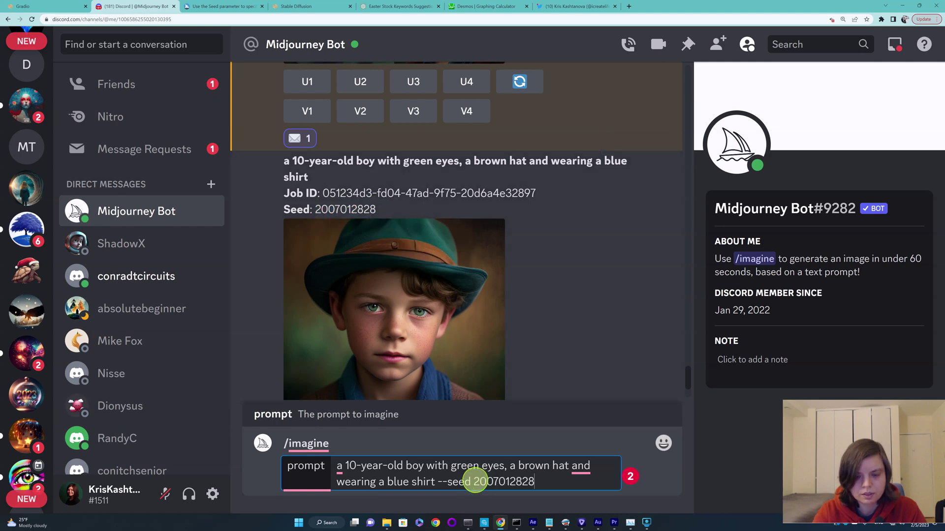
{"action": "key", "text": "Return"}
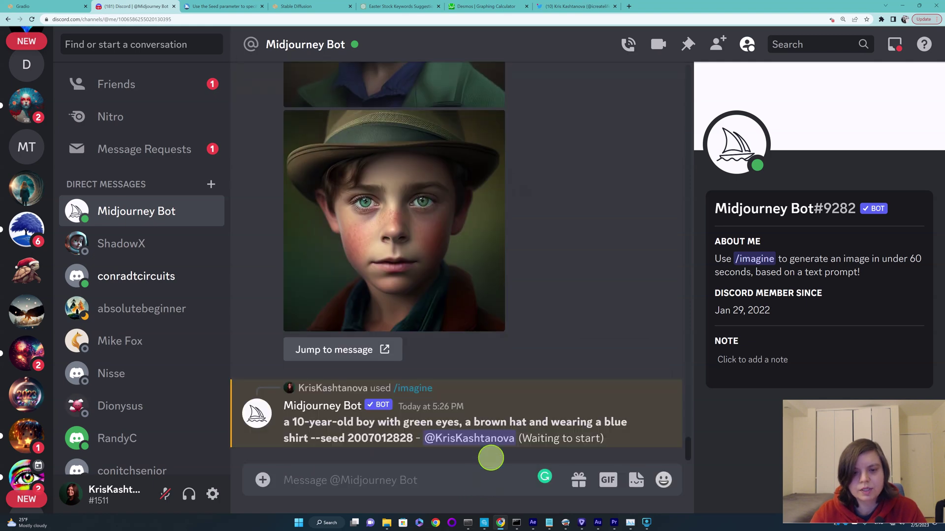
Upscale image 1 of the original boy grid that was generated without a seed.
{"action": "scroll", "coordinate": [453, 305], "scroll_direction": "up", "scroll_amount": 5}
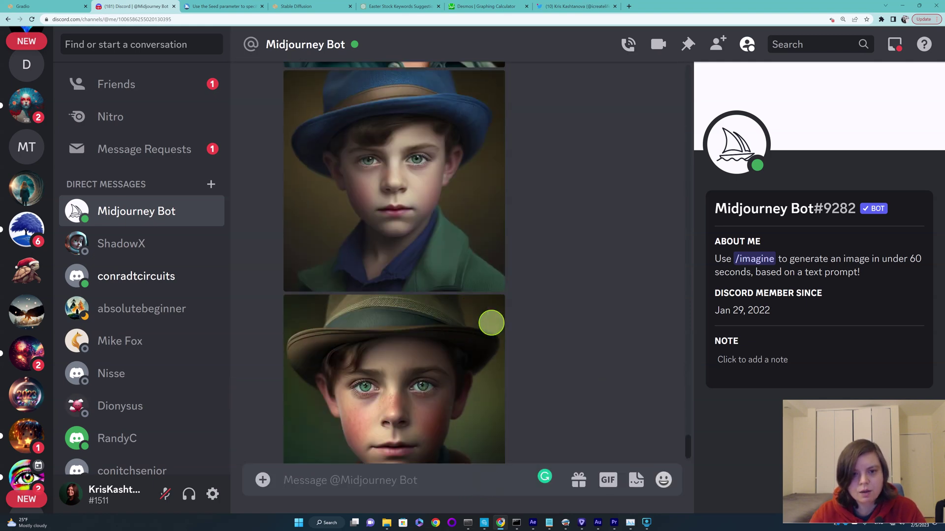
{"action": "scroll", "coordinate": [448, 243], "scroll_direction": "up", "scroll_amount": 5}
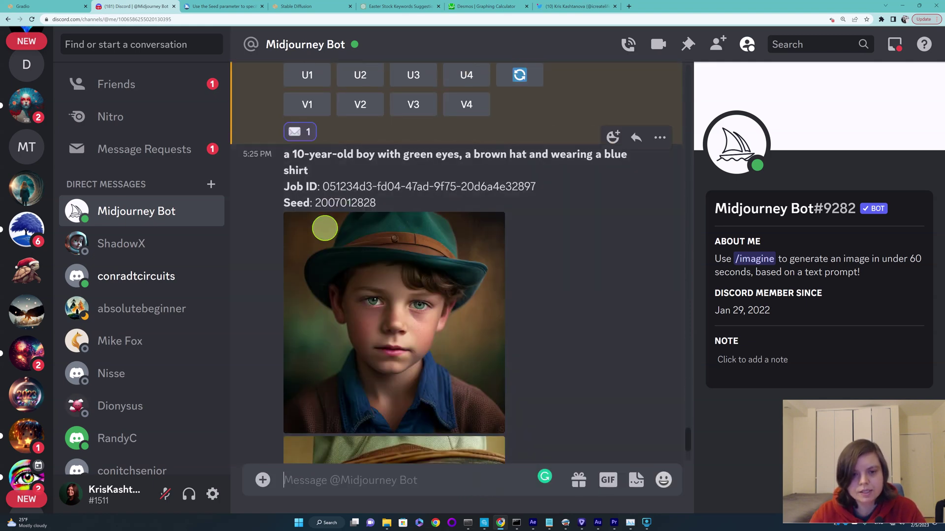
{"action": "scroll", "coordinate": [472, 296], "scroll_direction": "up", "scroll_amount": 6}
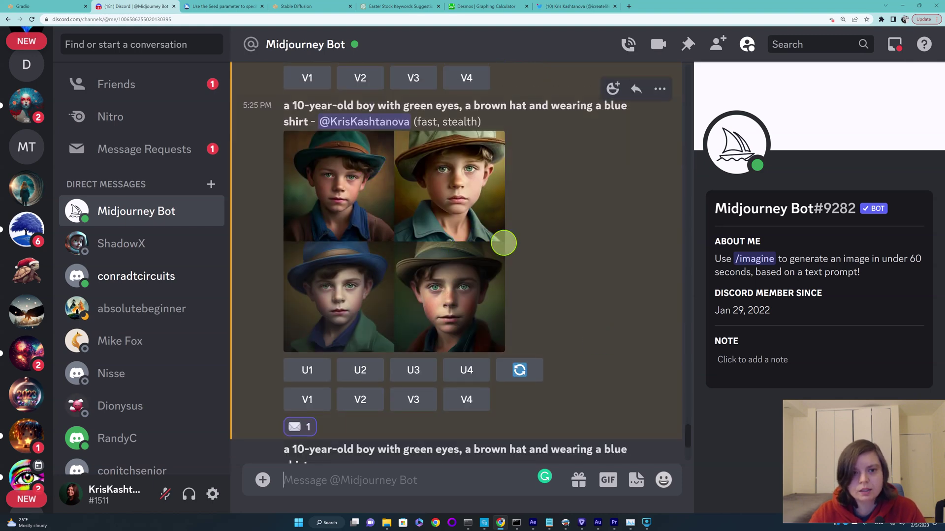
{"action": "left_click", "coordinate": [310, 369]}
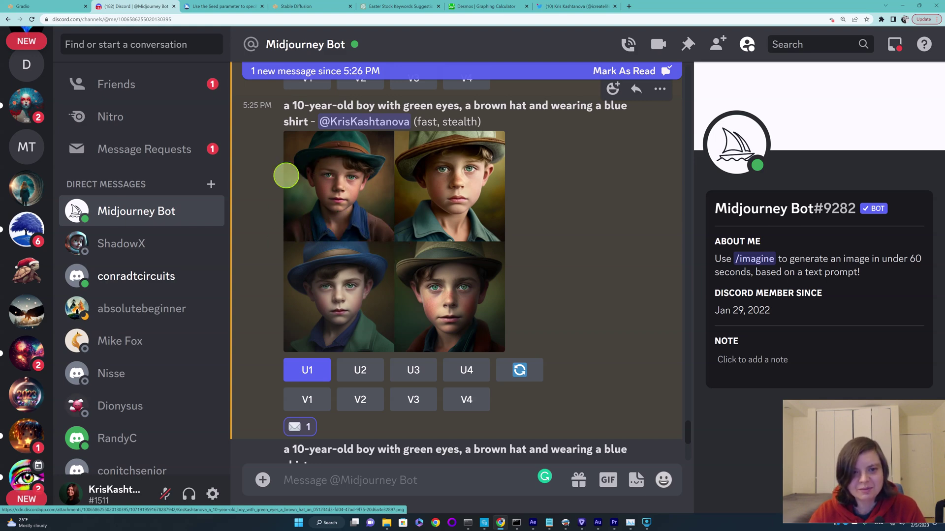
{"action": "left_click", "coordinate": [325, 189]}
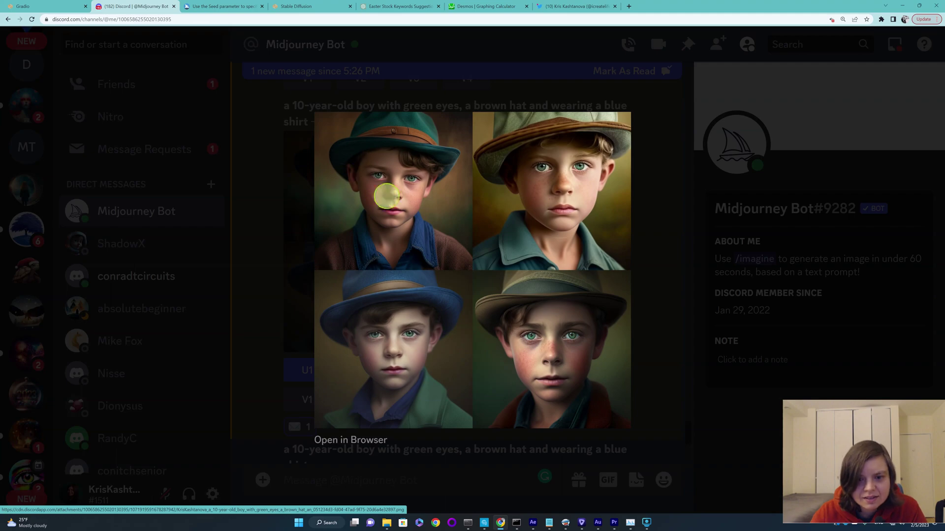
{"action": "left_click", "coordinate": [648, 202]}
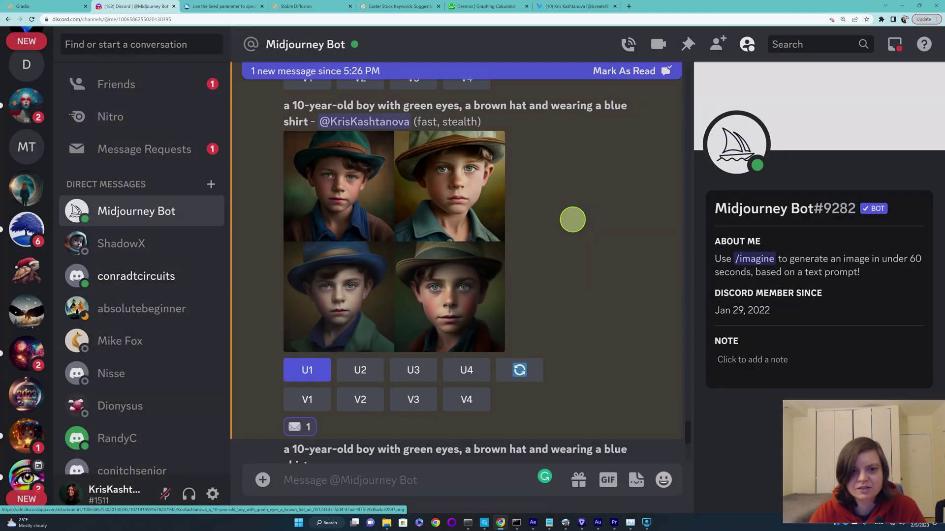
{"action": "scroll", "coordinate": [468, 241], "scroll_direction": "down", "scroll_amount": 10}
{"action": "scroll", "coordinate": [511, 265], "scroll_direction": "up", "scroll_amount": 10}
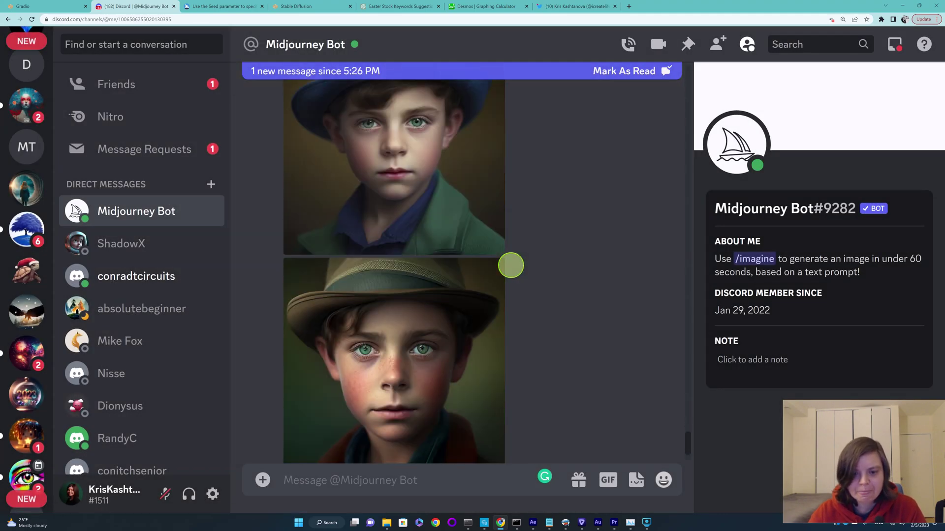
{"action": "scroll", "coordinate": [511, 265], "scroll_direction": "down", "scroll_amount": 1}
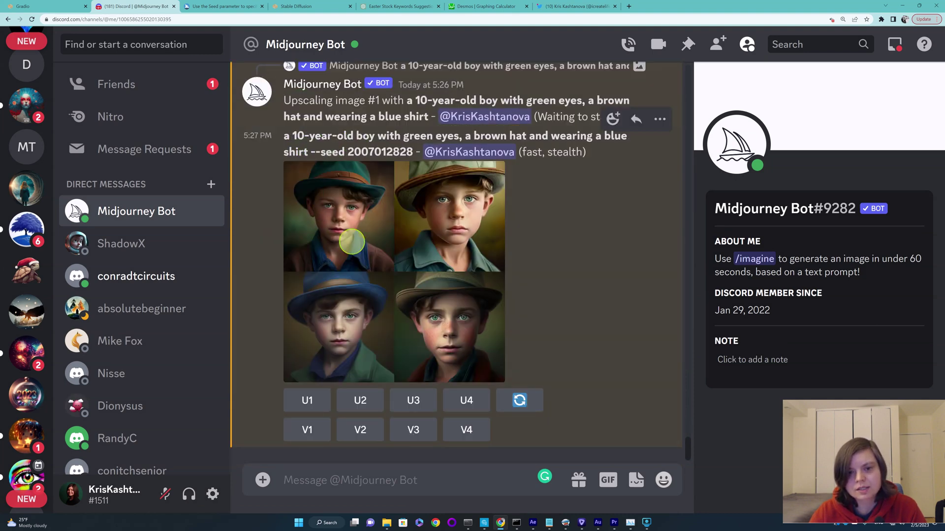
{"action": "scroll", "coordinate": [373, 254], "scroll_direction": "up", "scroll_amount": 10}
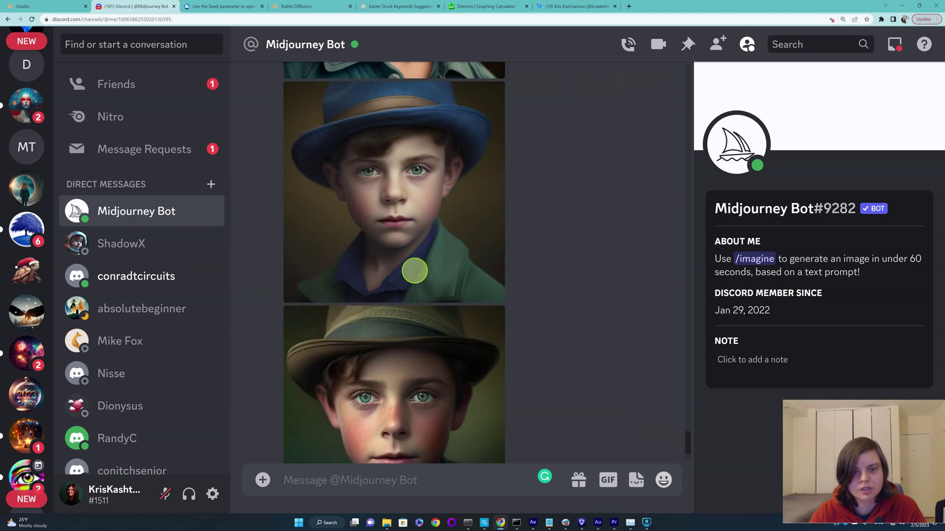
{"action": "scroll", "coordinate": [415, 271], "scroll_direction": "up", "scroll_amount": 5}
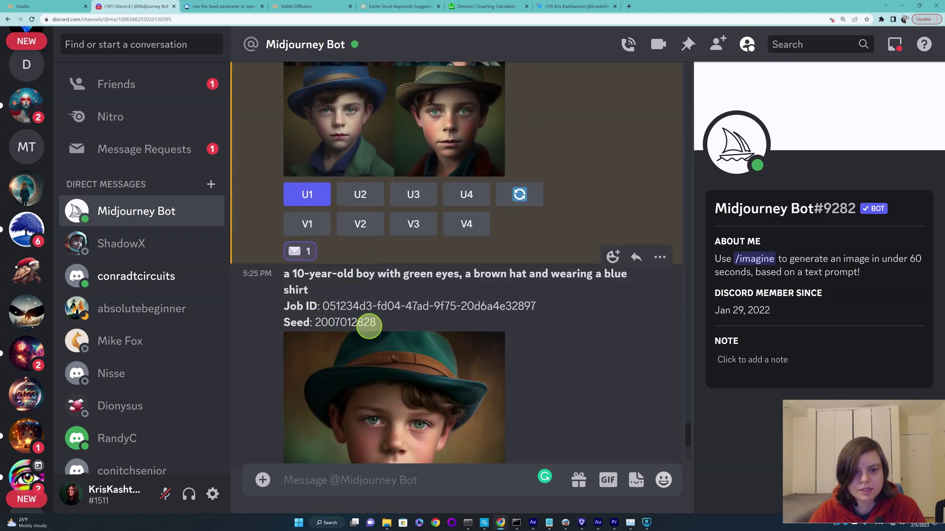
{"action": "scroll", "coordinate": [377, 331], "scroll_direction": "down", "scroll_amount": 12}
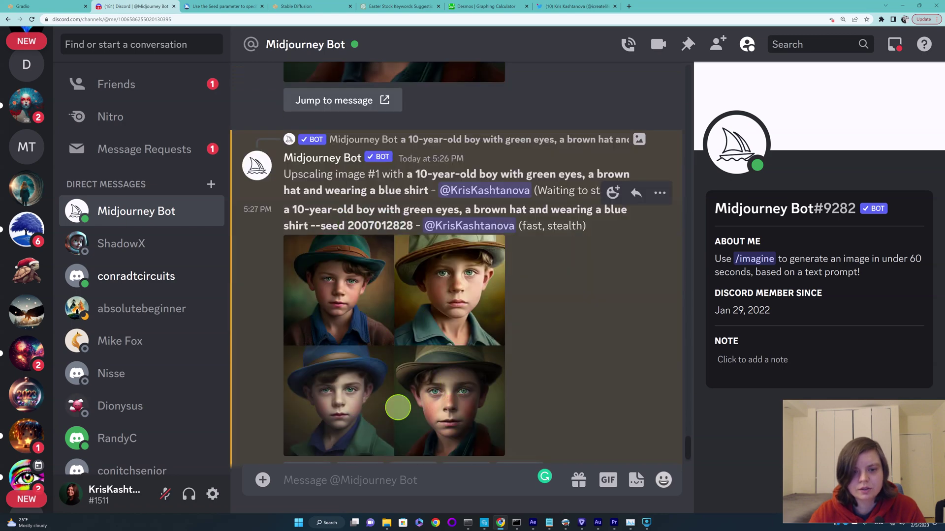
{"action": "scroll", "coordinate": [389, 316], "scroll_direction": "down", "scroll_amount": 2}
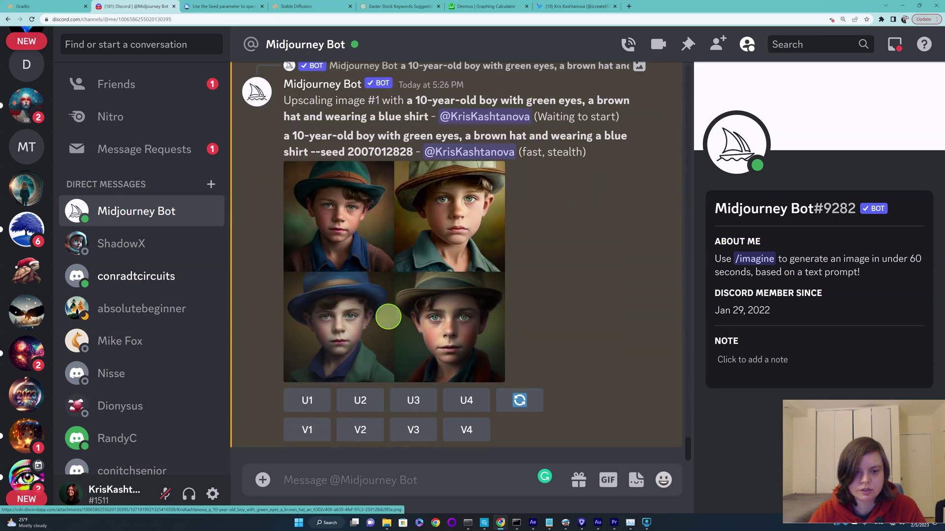
{"action": "scroll", "coordinate": [388, 316], "scroll_direction": "up", "scroll_amount": 1}
{"action": "scroll", "coordinate": [386, 316], "scroll_direction": "up", "scroll_amount": 5}
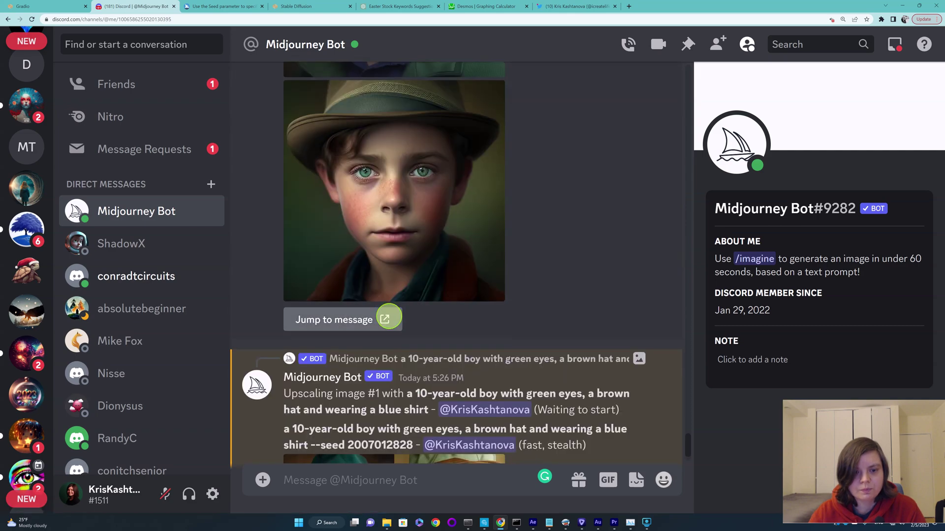
{"action": "scroll", "coordinate": [391, 317], "scroll_direction": "down", "scroll_amount": 6}
{"action": "scroll", "coordinate": [391, 317], "scroll_direction": "up", "scroll_amount": 3}
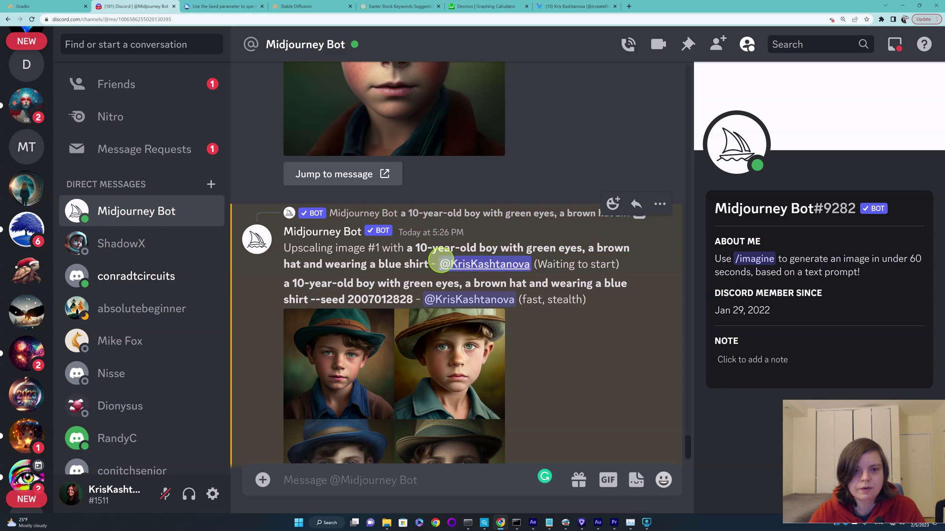
React with the envelope emoji to the message for the upscale of image #1.
{"action": "left_click", "coordinate": [613, 204]}
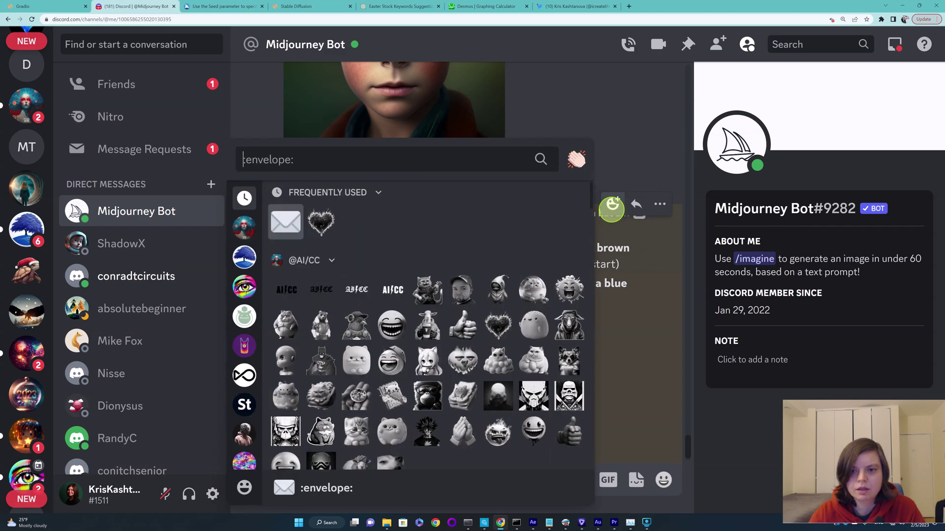
{"action": "left_click", "coordinate": [285, 224]}
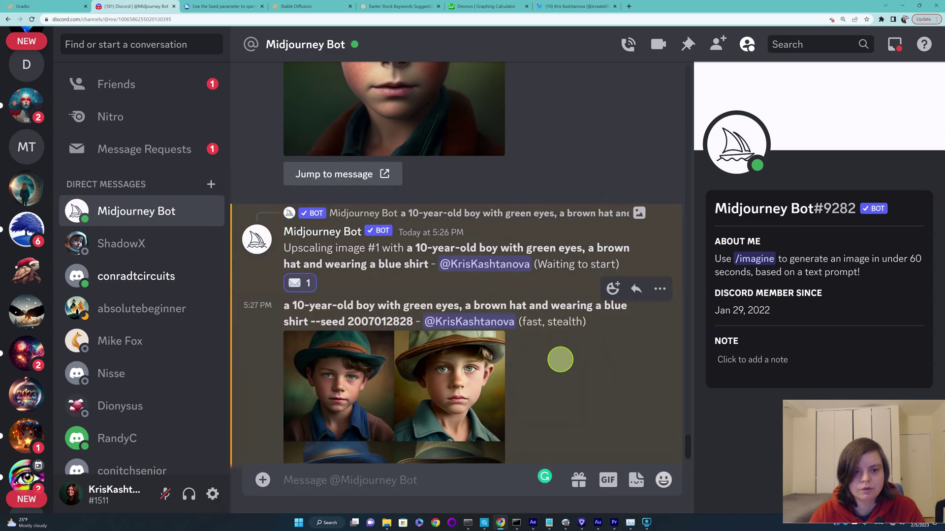
{"action": "scroll", "coordinate": [555, 357], "scroll_direction": "up", "scroll_amount": 3}
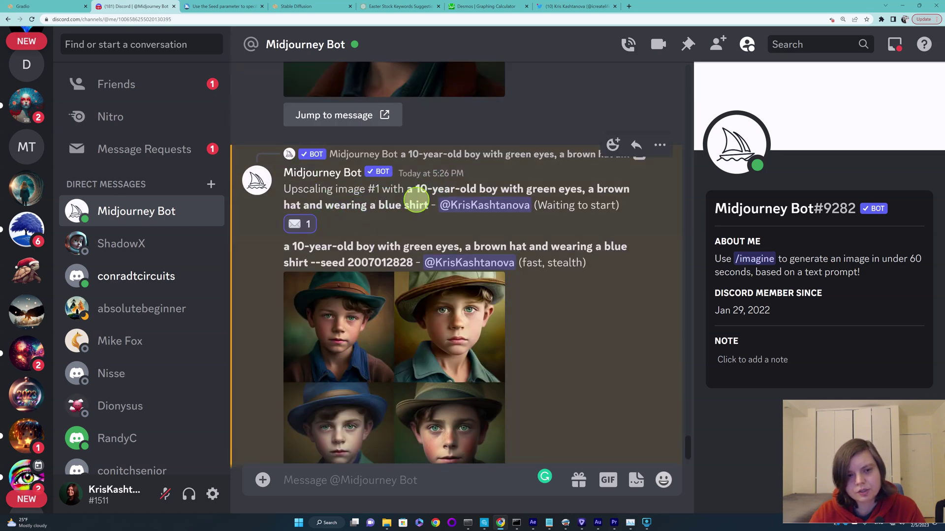
{"action": "mouse_move", "coordinate": [325, 224]}
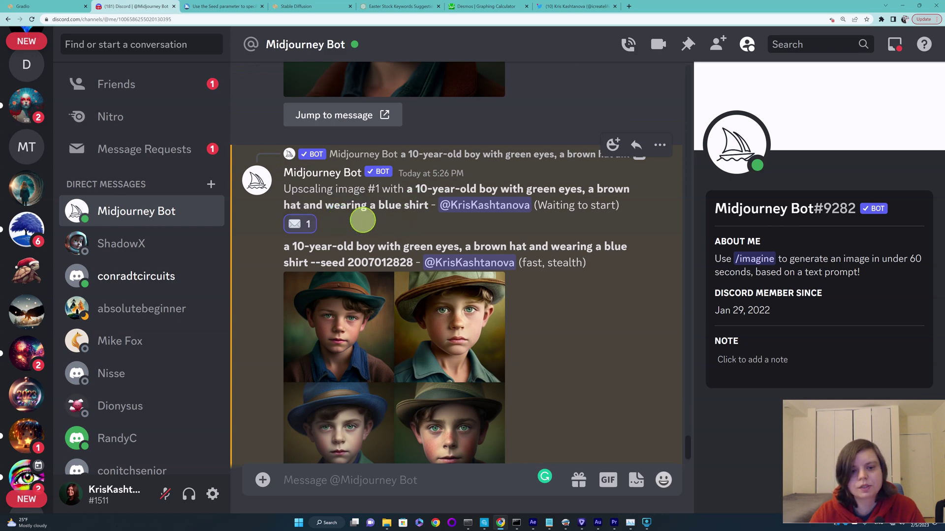
{"action": "scroll", "coordinate": [362, 222], "scroll_direction": "down", "scroll_amount": 3}
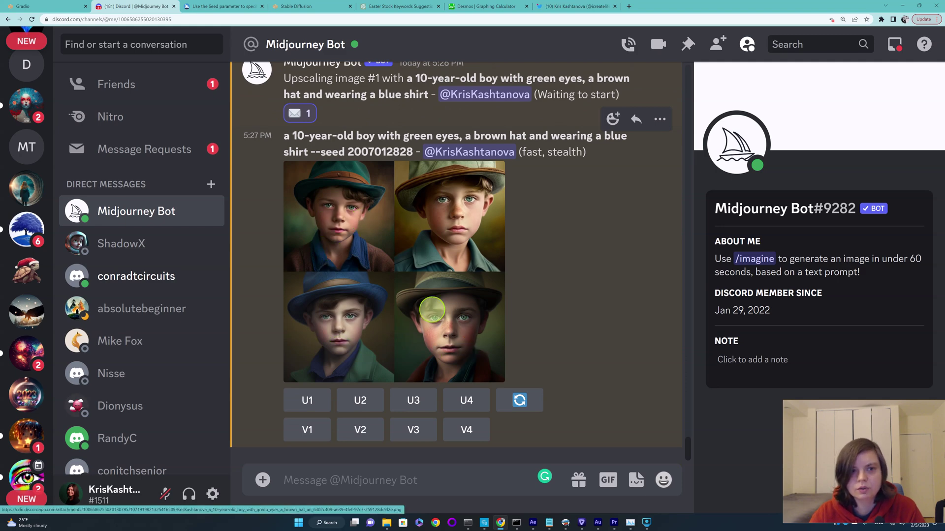
{"action": "scroll", "coordinate": [432, 310], "scroll_direction": "up", "scroll_amount": 3}
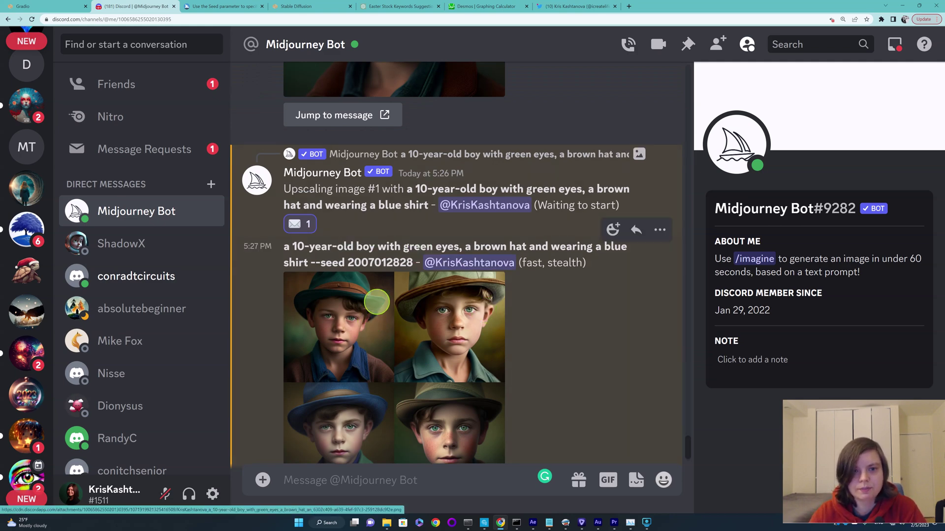
{"action": "scroll", "coordinate": [374, 302], "scroll_direction": "down", "scroll_amount": 3}
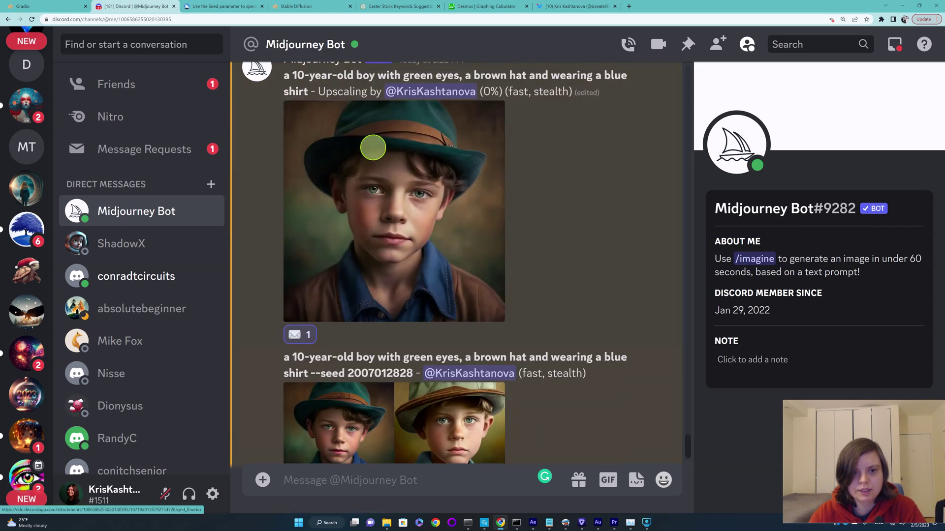
{"action": "scroll", "coordinate": [438, 246], "scroll_direction": "down", "scroll_amount": 5}
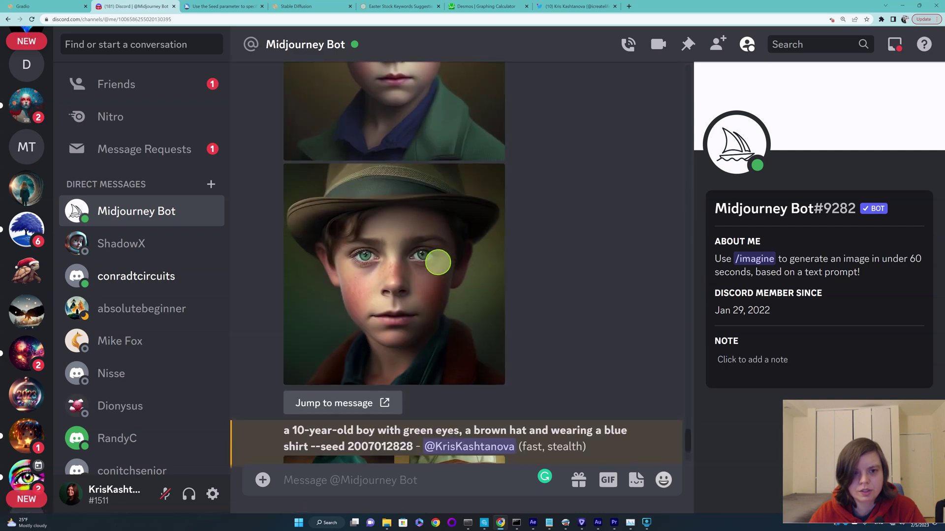
{"action": "scroll", "coordinate": [438, 262], "scroll_direction": "down", "scroll_amount": 5}
{"action": "scroll", "coordinate": [438, 261], "scroll_direction": "down", "scroll_amount": 3}
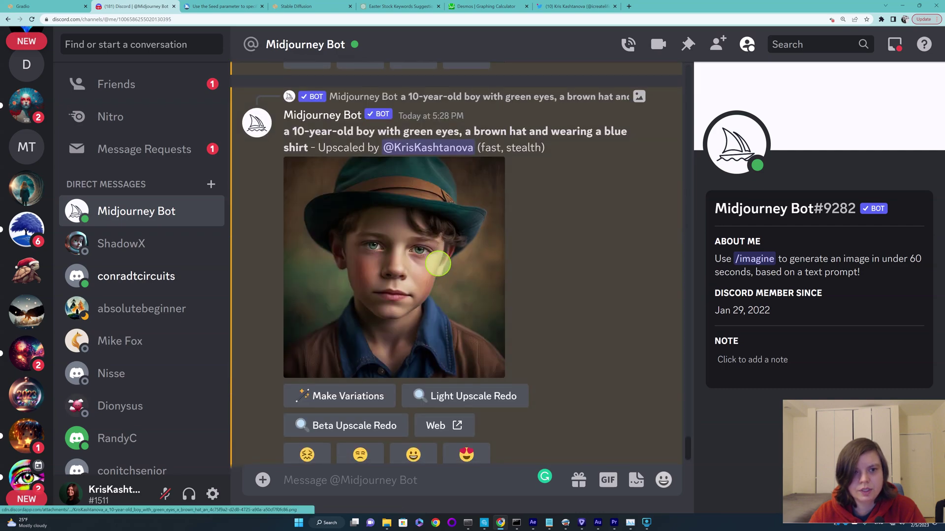
{"action": "scroll", "coordinate": [438, 264], "scroll_direction": "down", "scroll_amount": 5}
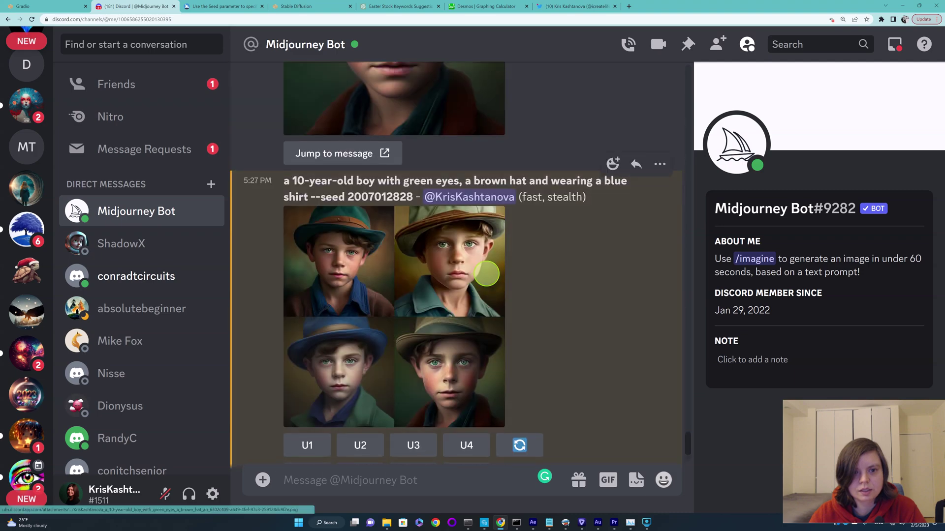
React with the envelope emoji to the finished upscale of the boy and bring up the bot's seed reply.
{"action": "scroll", "coordinate": [485, 281], "scroll_direction": "down", "scroll_amount": 5}
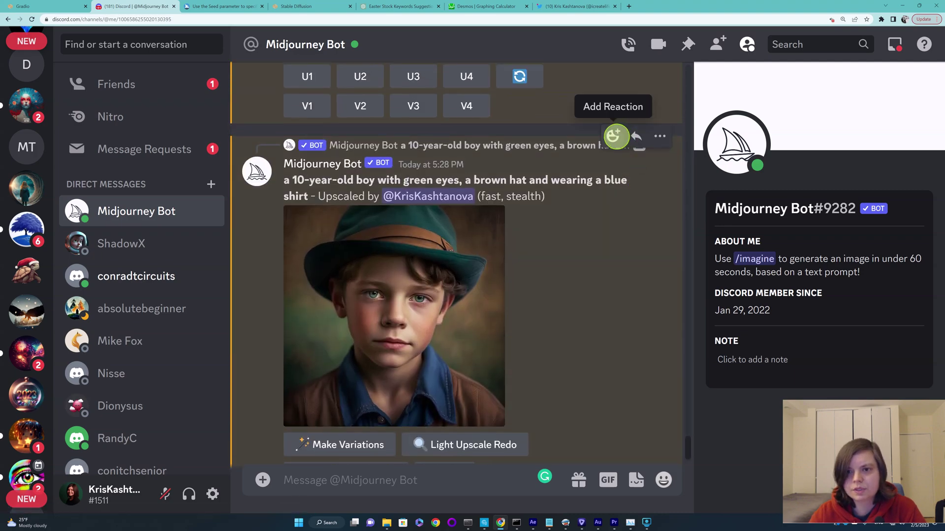
{"action": "left_click", "coordinate": [614, 138]}
{"action": "left_click", "coordinate": [287, 205]}
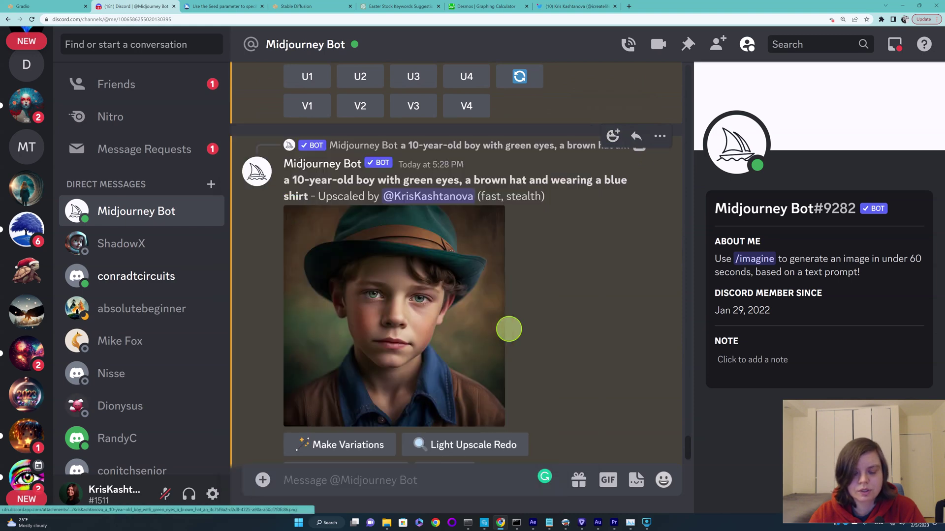
{"action": "scroll", "coordinate": [476, 312], "scroll_direction": "down", "scroll_amount": 5}
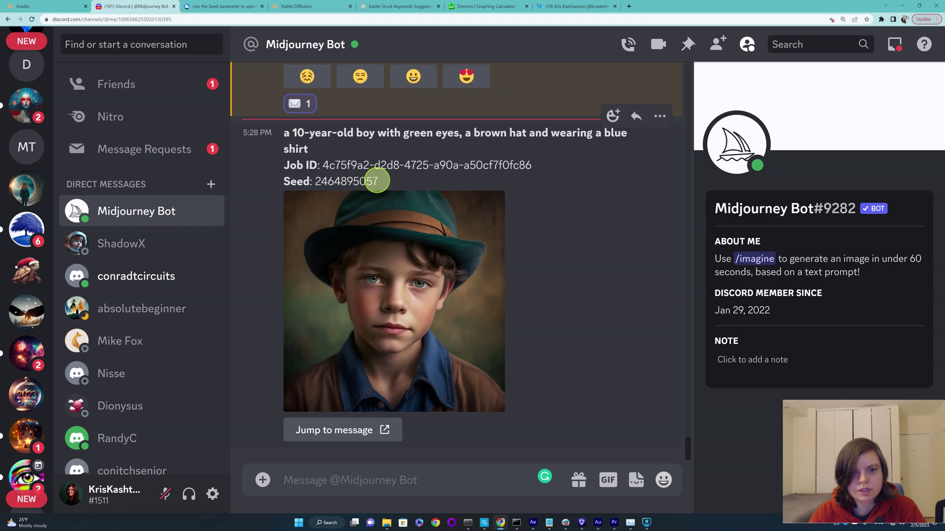
Copy the boy prompt text from the upscale's seed reply and paste it into a new /imagine prompt.
{"action": "left_click_drag", "start_coordinate": [283, 133], "coordinate": [309, 148]}
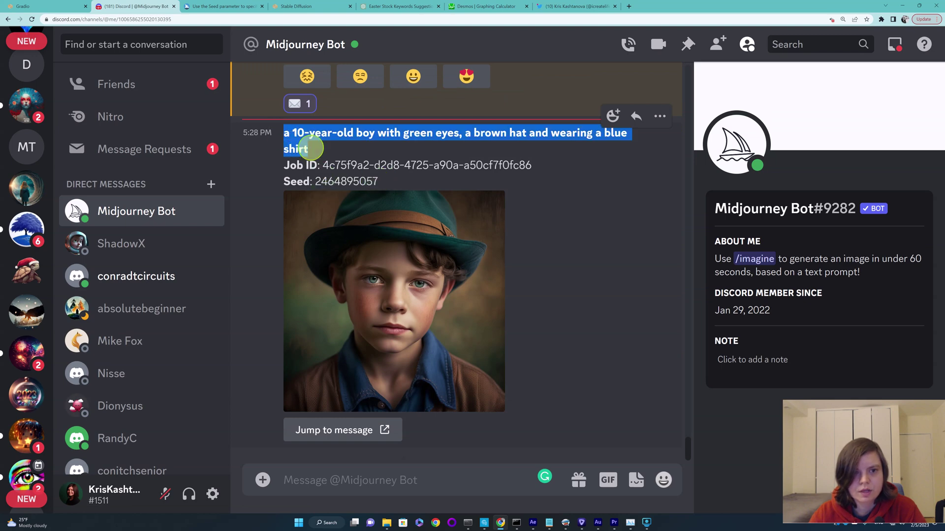
{"action": "right_click", "coordinate": [297, 147]}
{"action": "left_click", "coordinate": [310, 148]}
{"action": "left_click", "coordinate": [310, 478]}
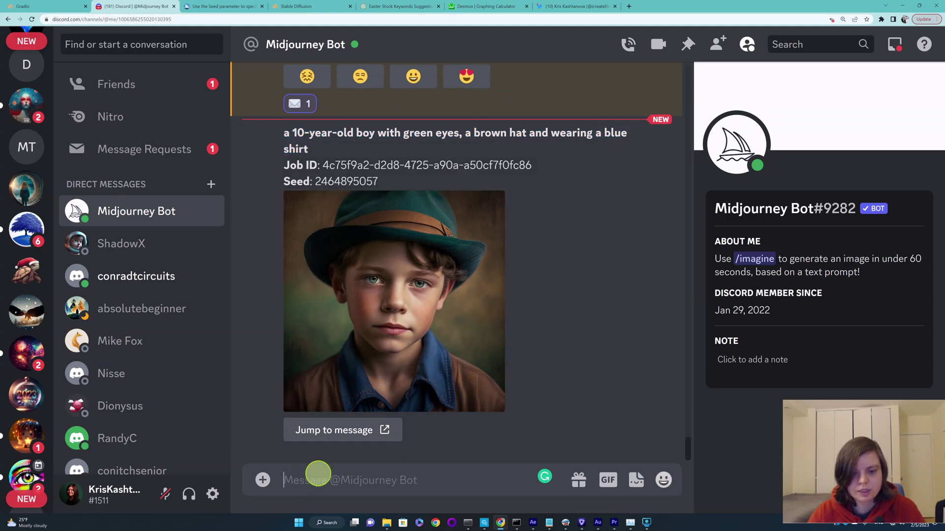
{"action": "type", "text": "/"}
{"action": "left_click", "coordinate": [390, 194]}
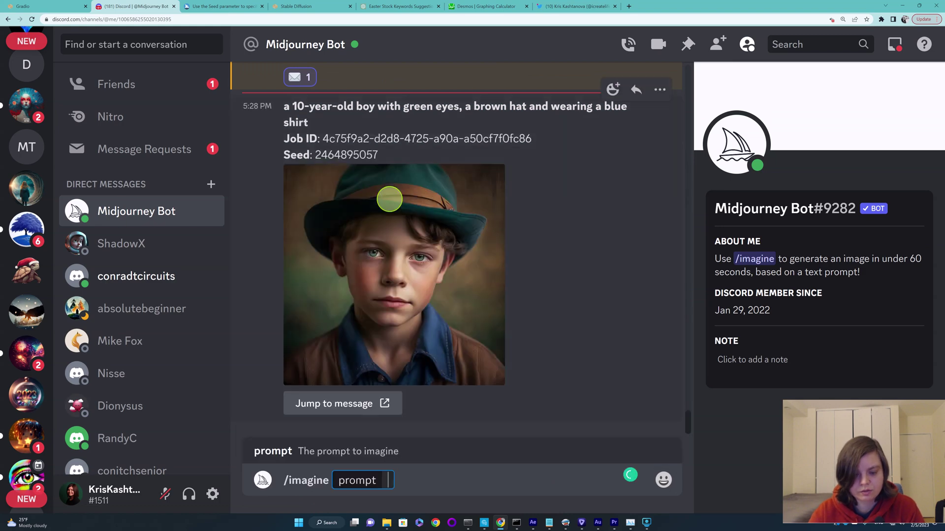
{"action": "key", "text": "ctrl+v"}
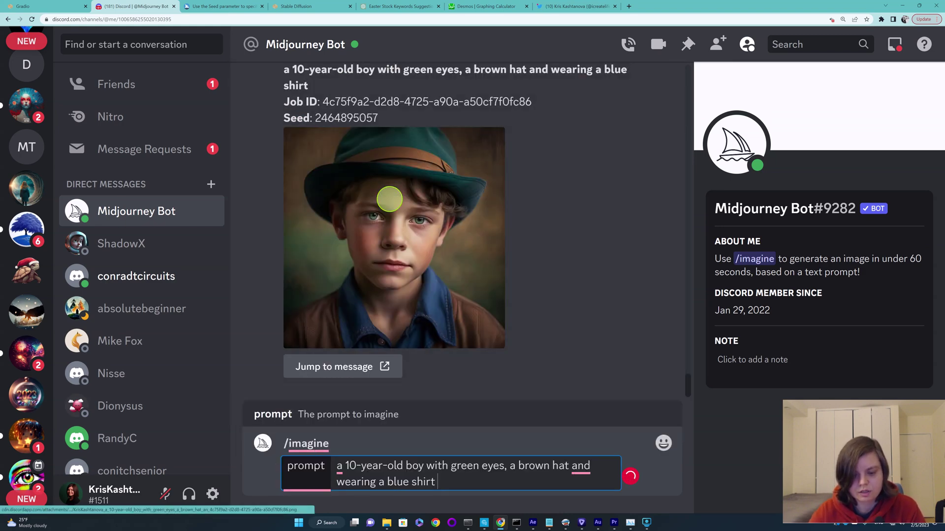
{"action": "type", "text": "--seed"}
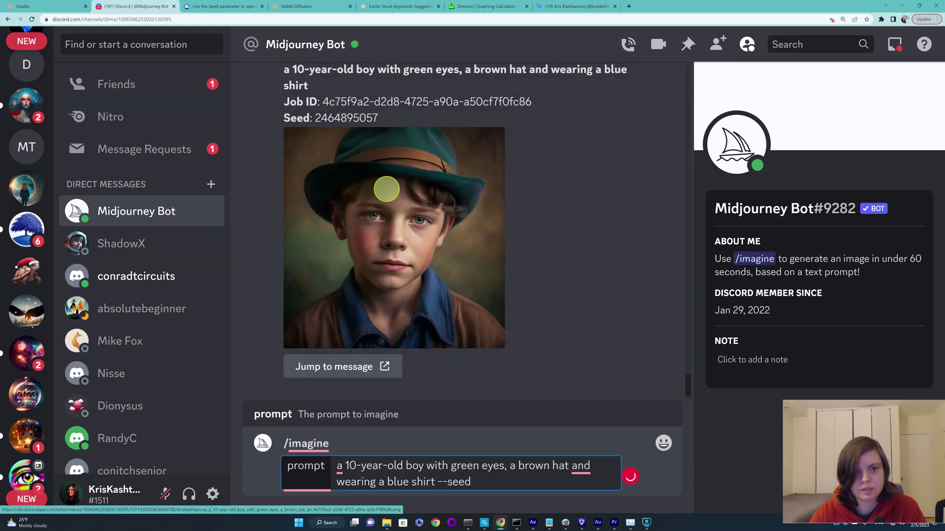
{"action": "scroll", "coordinate": [386, 189], "scroll_direction": "up", "scroll_amount": 3}
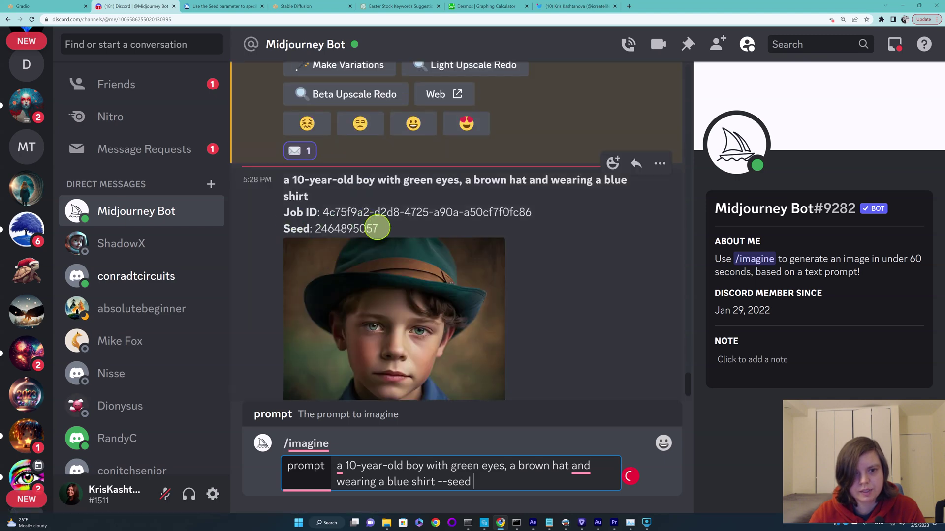
{"action": "left_click_drag", "start_coordinate": [377, 228], "coordinate": [321, 231]}
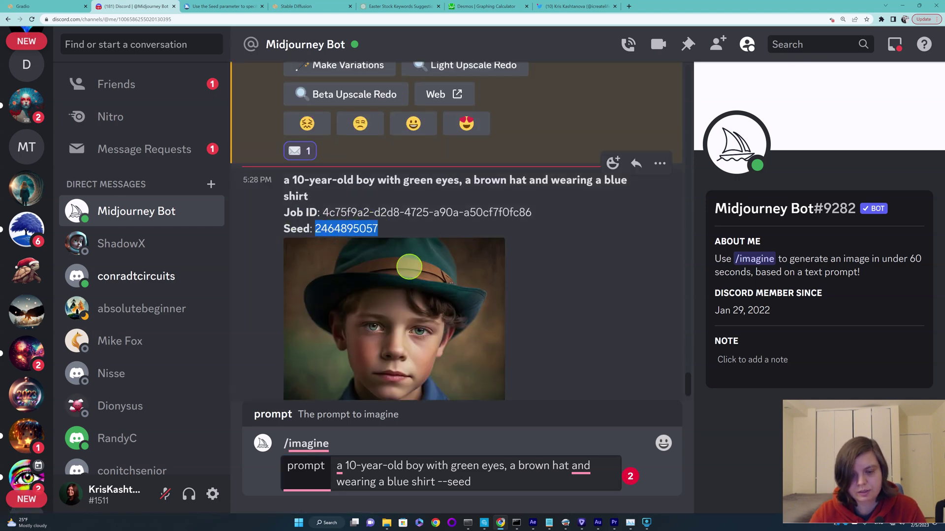
{"action": "left_click", "coordinate": [490, 482]}
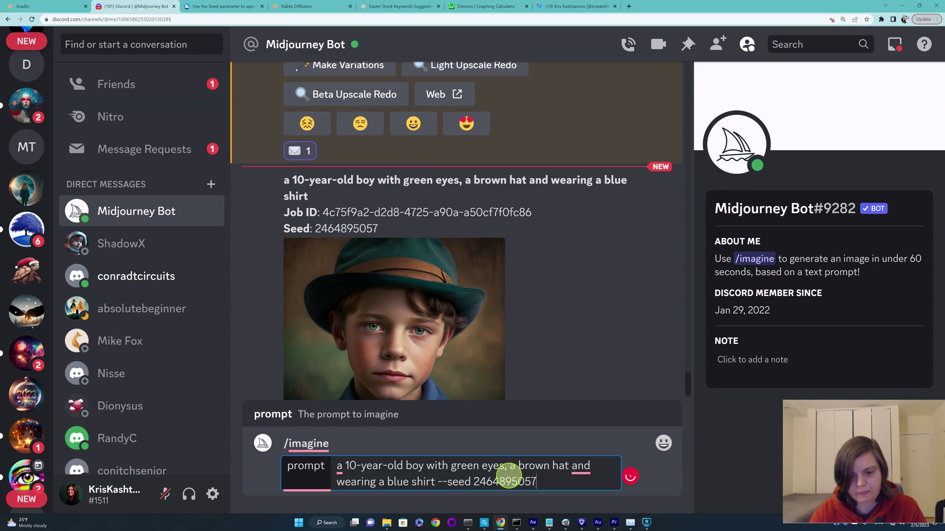
{"action": "key", "text": "Return"}
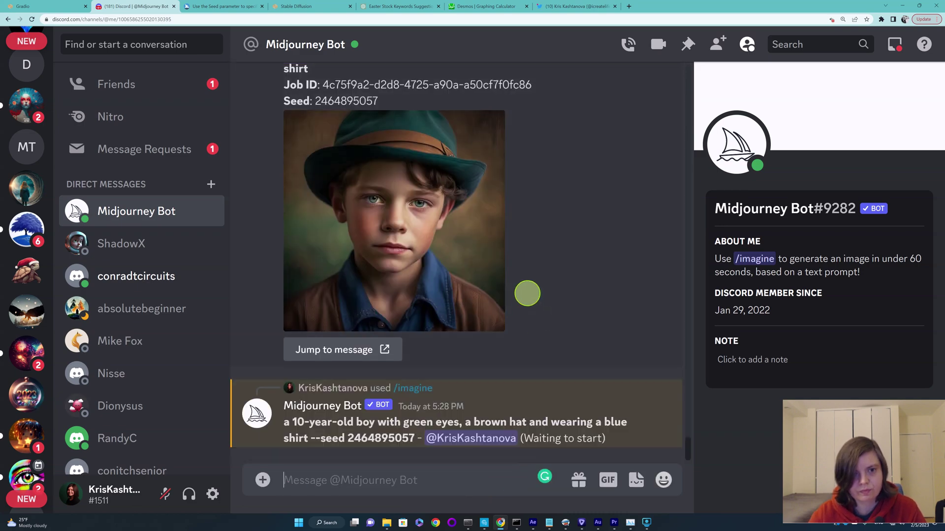
{"action": "scroll", "coordinate": [527, 293], "scroll_direction": "up", "scroll_amount": 3}
{"action": "scroll", "coordinate": [528, 294], "scroll_direction": "down", "scroll_amount": 20}
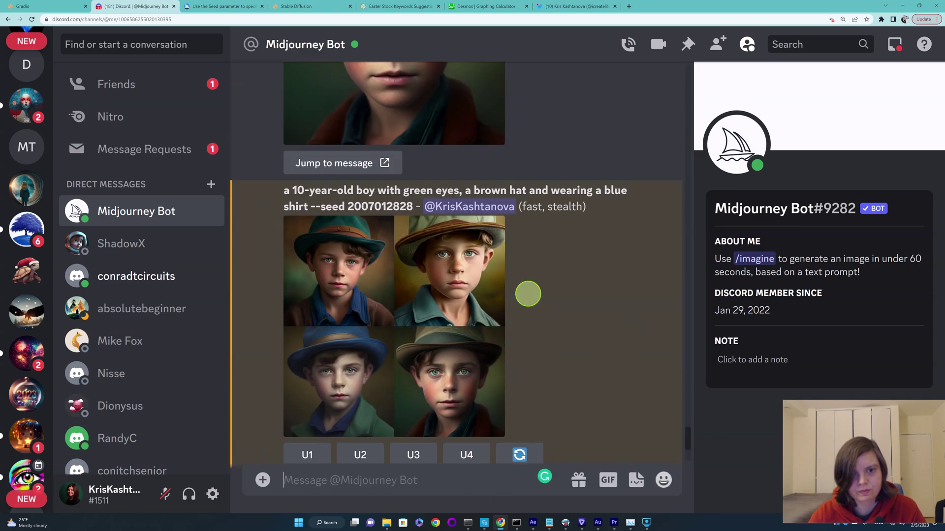
{"action": "scroll", "coordinate": [528, 293], "scroll_direction": "down", "scroll_amount": 15}
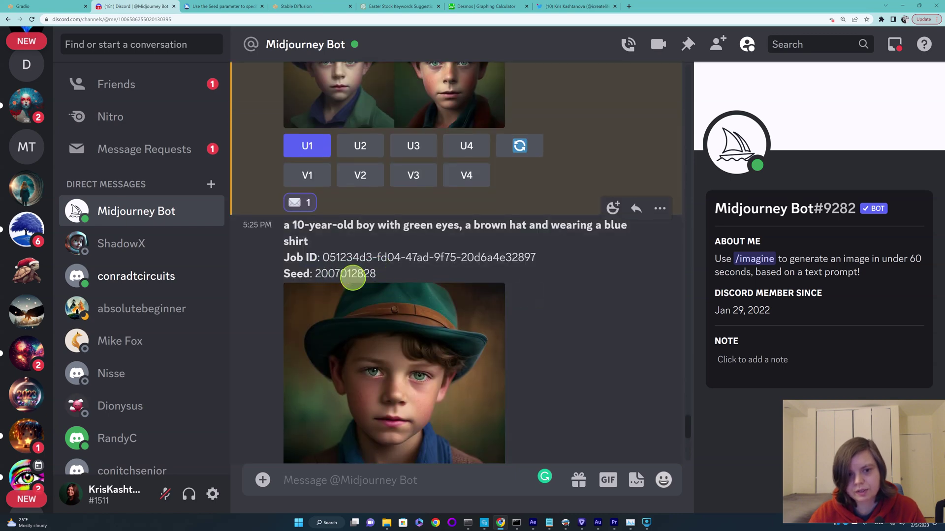
{"action": "scroll", "coordinate": [461, 325], "scroll_direction": "down", "scroll_amount": 4}
{"action": "scroll", "coordinate": [443, 347], "scroll_direction": "up", "scroll_amount": 5}
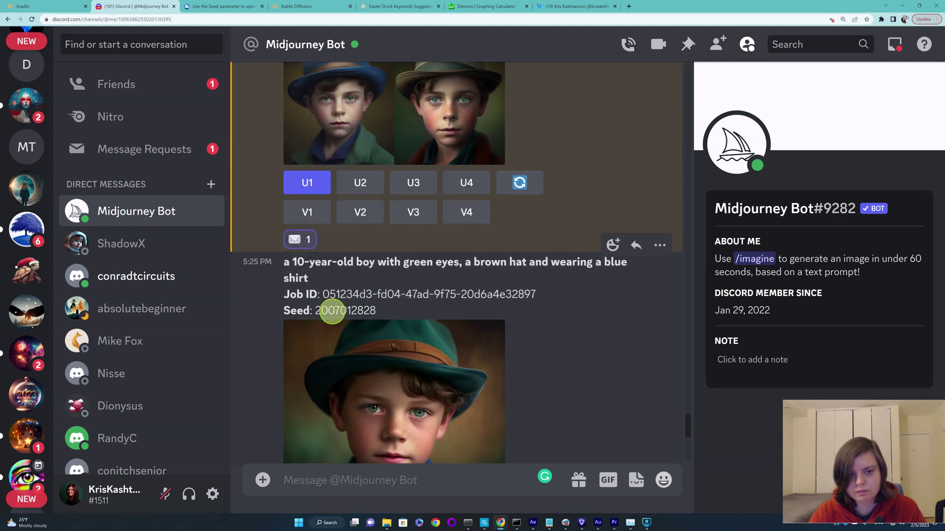
{"action": "scroll", "coordinate": [424, 367], "scroll_direction": "down", "scroll_amount": 15}
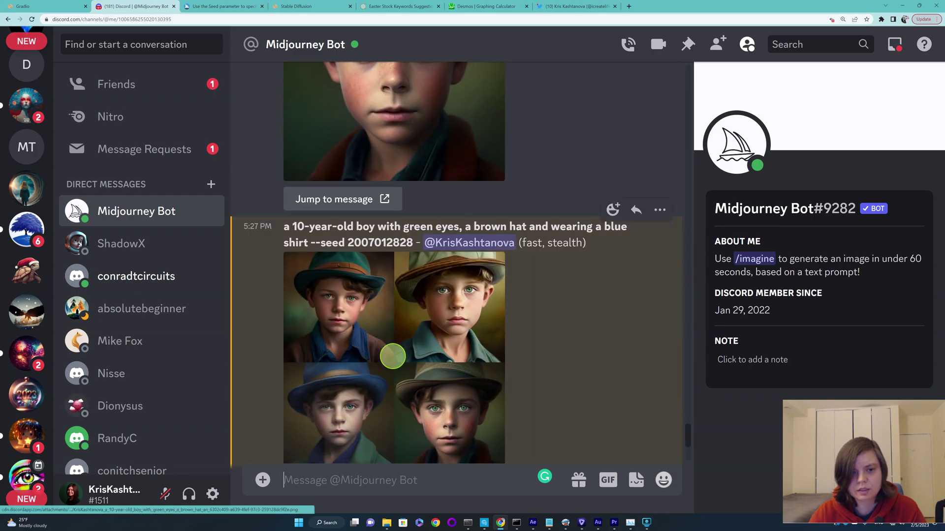
{"action": "scroll", "coordinate": [392, 356], "scroll_direction": "down", "scroll_amount": 6}
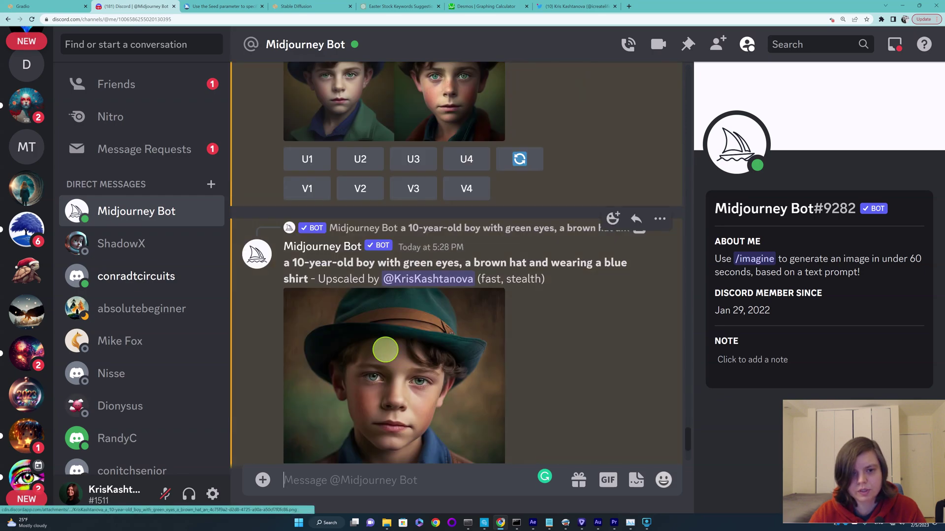
{"action": "scroll", "coordinate": [385, 350], "scroll_direction": "down", "scroll_amount": 9}
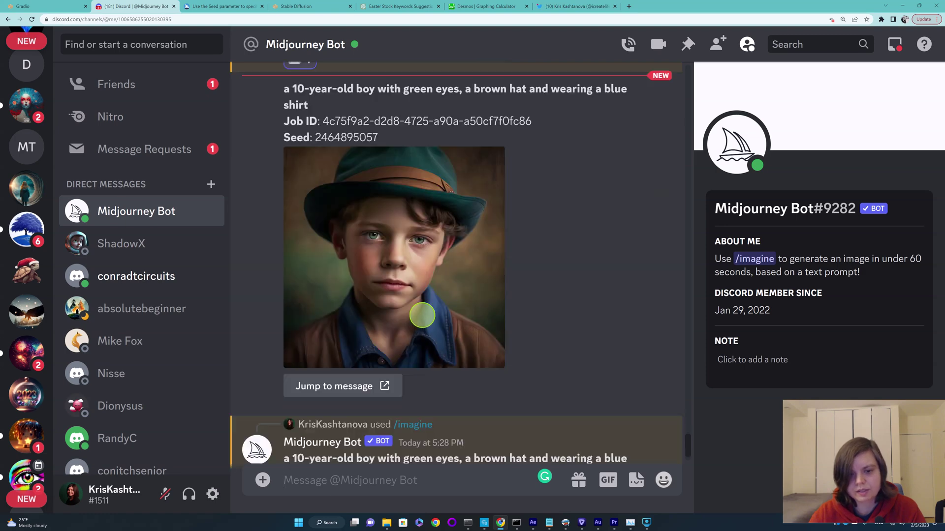
{"action": "scroll", "coordinate": [422, 312], "scroll_direction": "down", "scroll_amount": 5}
{"action": "scroll", "coordinate": [416, 313], "scroll_direction": "down", "scroll_amount": 3}
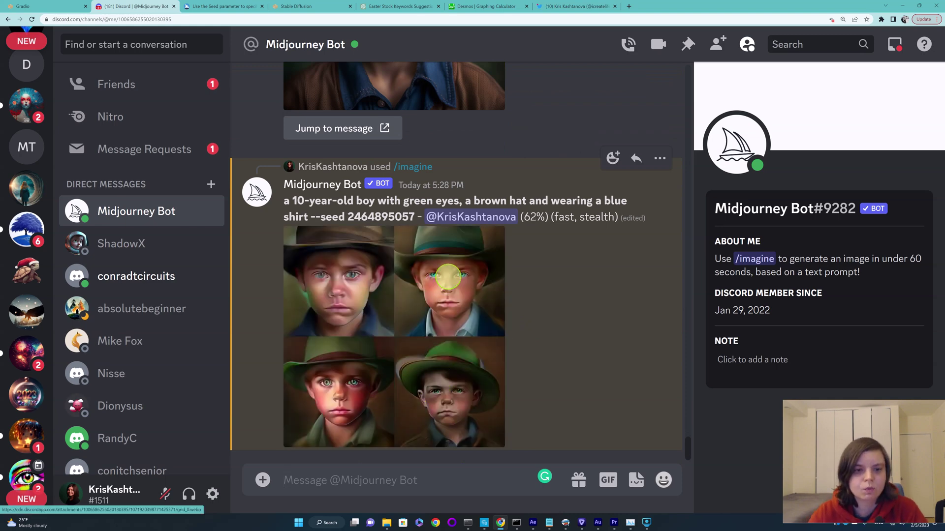
{"action": "scroll", "coordinate": [481, 292], "scroll_direction": "up", "scroll_amount": 3}
{"action": "scroll", "coordinate": [482, 294], "scroll_direction": "up", "scroll_amount": 2}
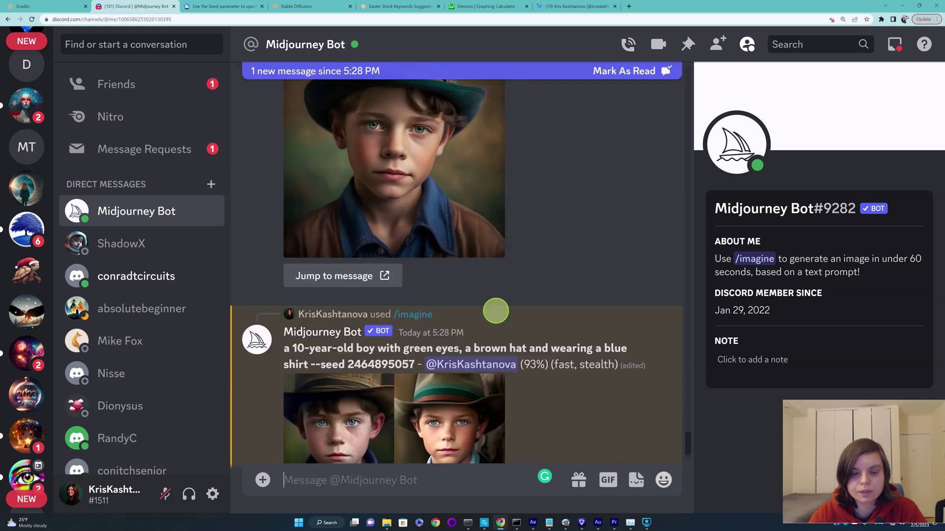
{"action": "scroll", "coordinate": [494, 313], "scroll_direction": "down", "scroll_amount": 3}
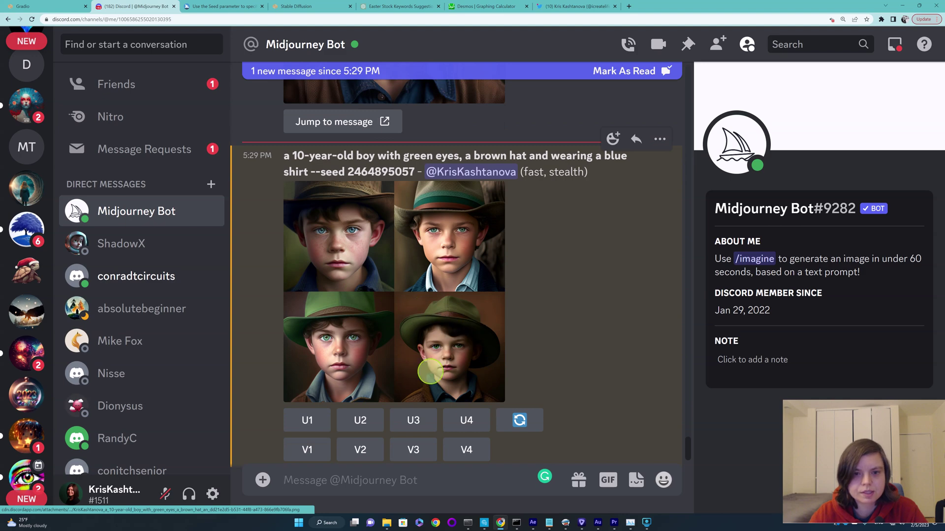
{"action": "scroll", "coordinate": [443, 367], "scroll_direction": "up", "scroll_amount": 3}
{"action": "scroll", "coordinate": [462, 362], "scroll_direction": "up", "scroll_amount": 1}
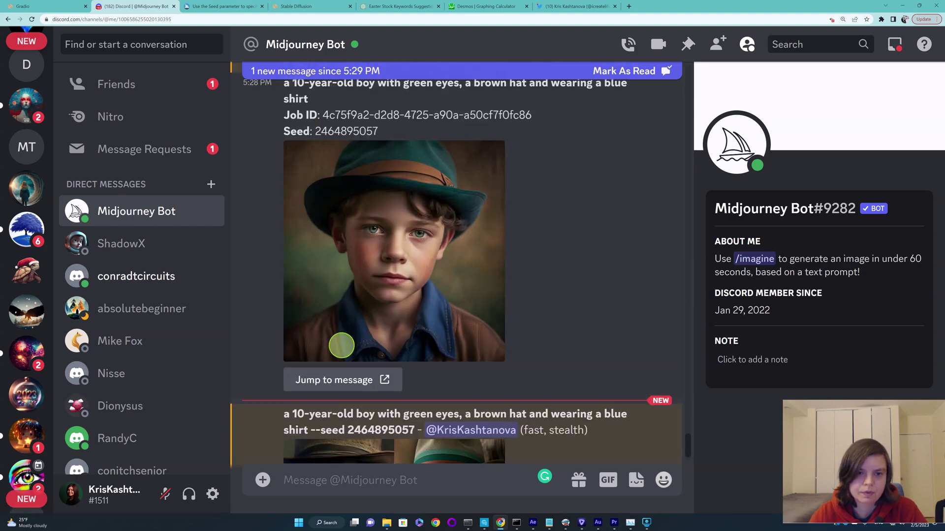
{"action": "scroll", "coordinate": [338, 274], "scroll_direction": "down", "scroll_amount": 2}
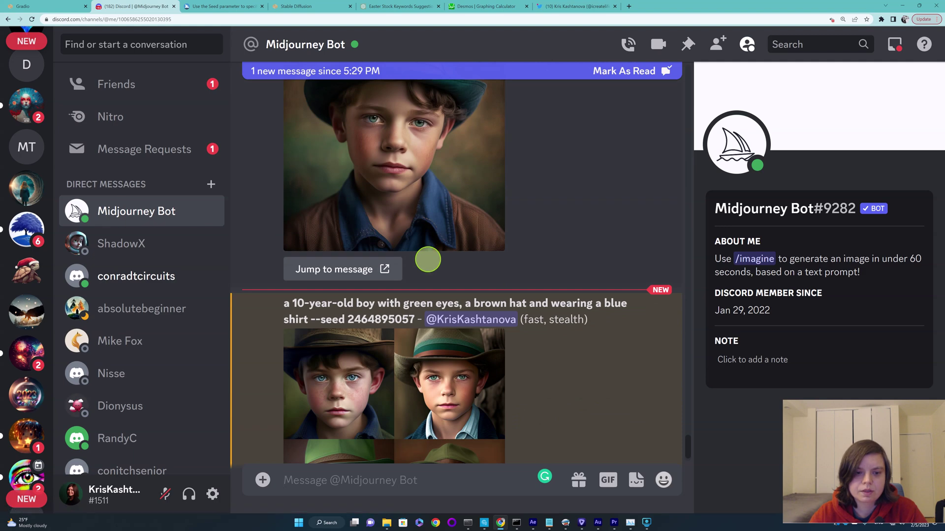
{"action": "left_click", "coordinate": [328, 395]}
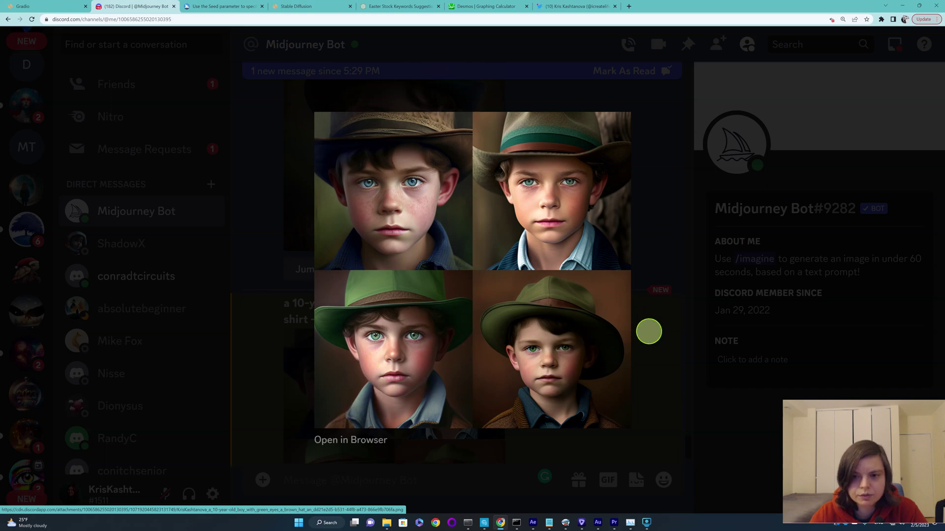
{"action": "left_click", "coordinate": [649, 332]}
{"action": "scroll", "coordinate": [502, 382], "scroll_direction": "down", "scroll_amount": 3}
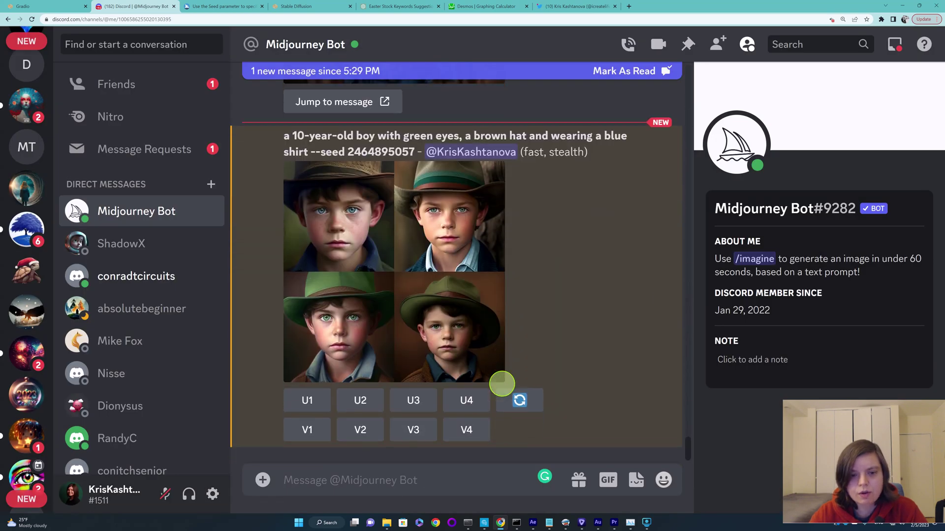
{"action": "scroll", "coordinate": [501, 381], "scroll_direction": "up", "scroll_amount": 6}
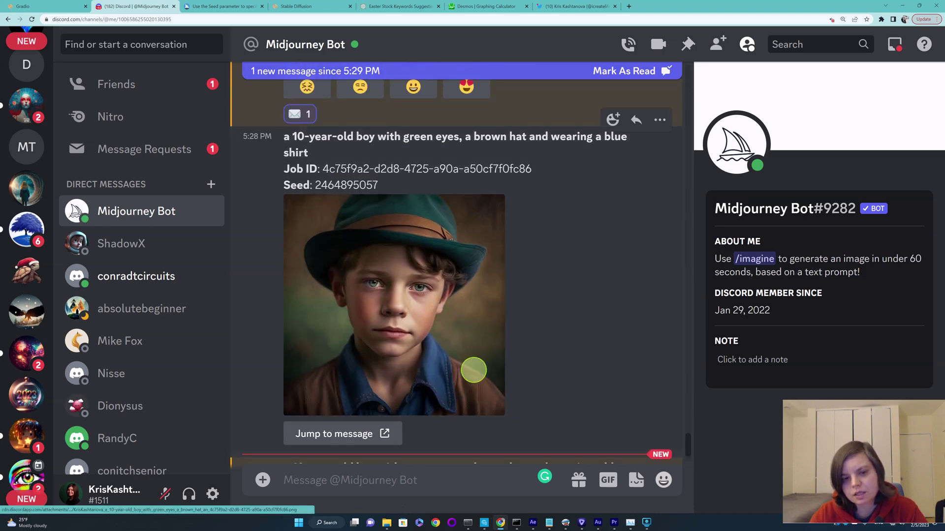
{"action": "scroll", "coordinate": [499, 226], "scroll_direction": "up", "scroll_amount": 2}
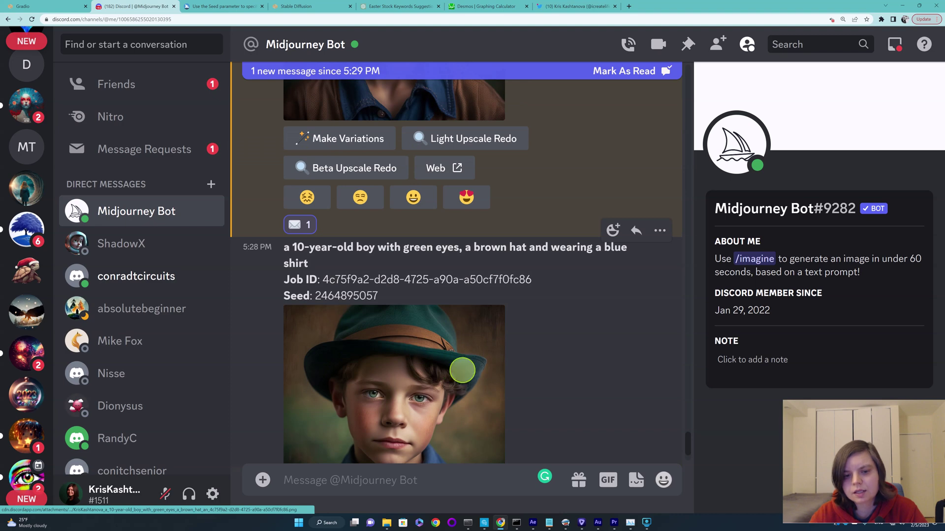
{"action": "scroll", "coordinate": [437, 380], "scroll_direction": "up", "scroll_amount": 3}
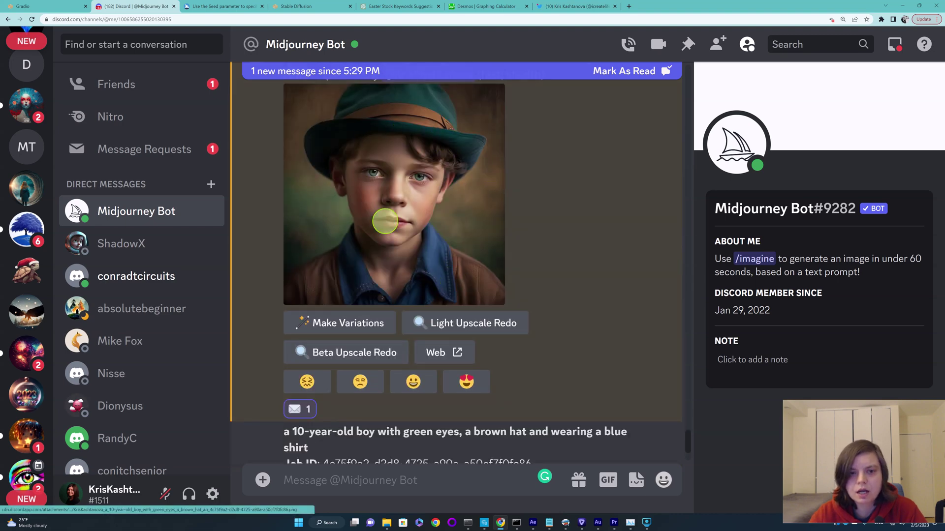
{"action": "scroll", "coordinate": [440, 281], "scroll_direction": "up", "scroll_amount": 7}
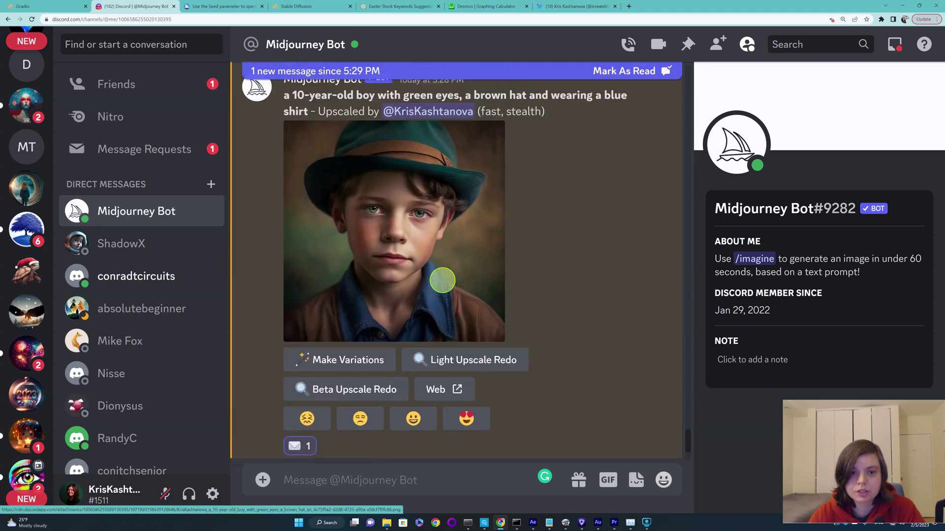
{"action": "scroll", "coordinate": [525, 275], "scroll_direction": "up", "scroll_amount": 2}
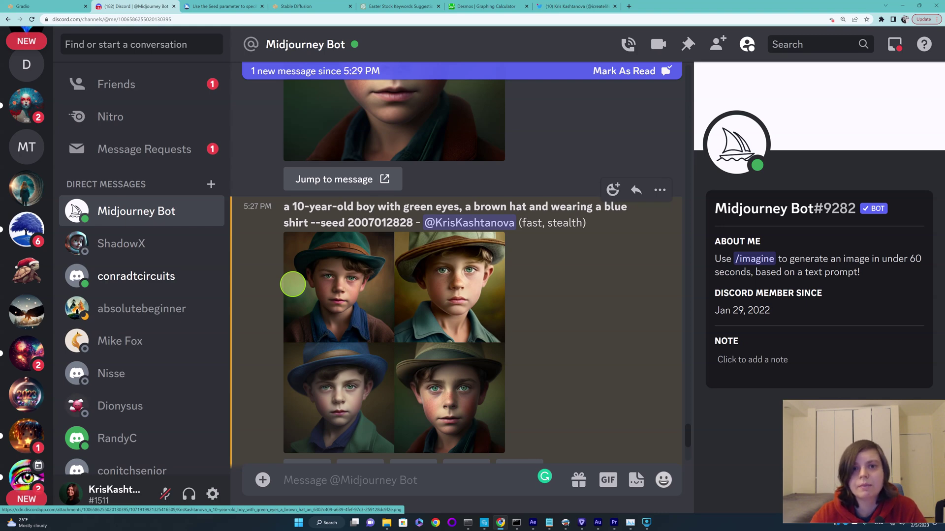
{"action": "scroll", "coordinate": [331, 280], "scroll_direction": "down", "scroll_amount": 3}
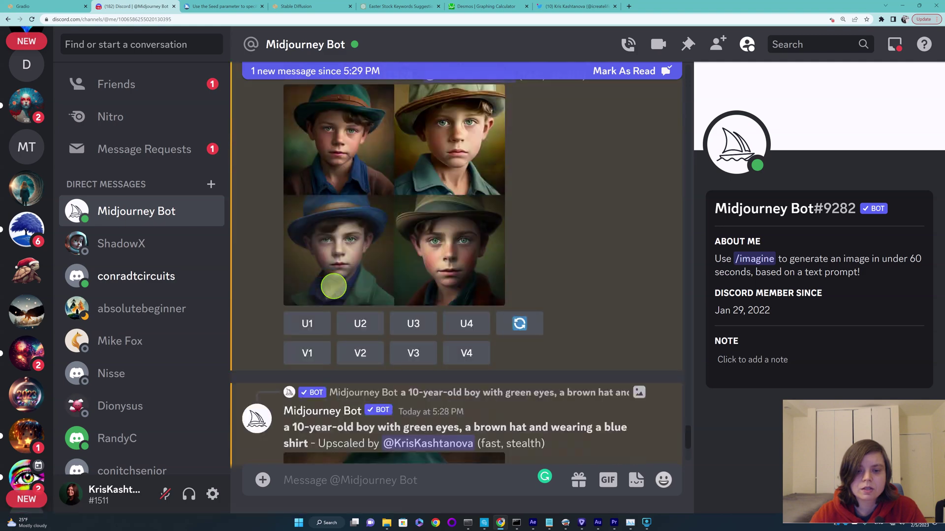
{"action": "scroll", "coordinate": [330, 289], "scroll_direction": "down", "scroll_amount": 4}
{"action": "scroll", "coordinate": [330, 290], "scroll_direction": "down", "scroll_amount": 5}
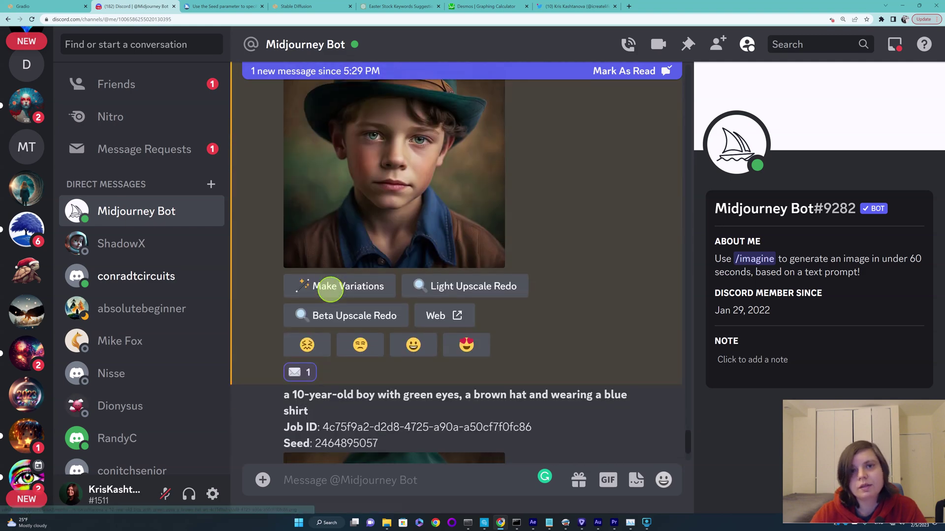